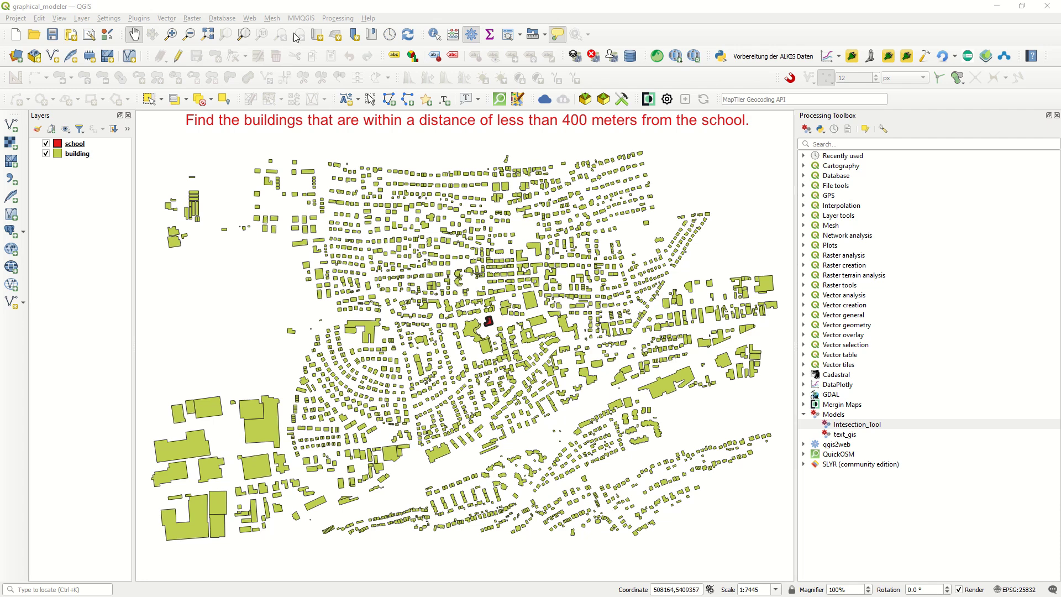
Step: Open the Graphical Modeler to view its empty design window, and close it again
{"action": "left_click", "coordinate": [343, 20]}
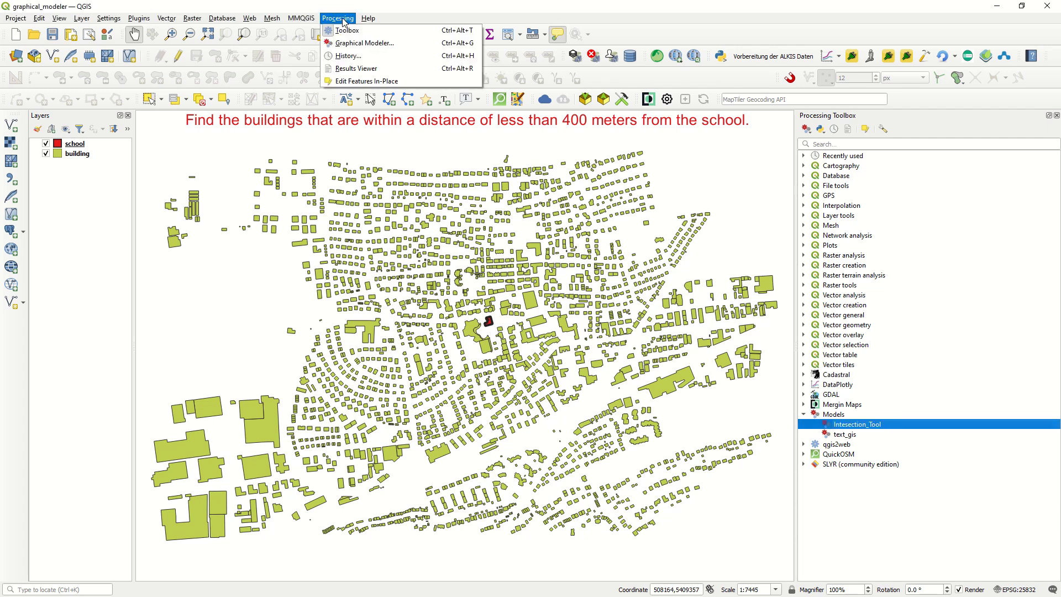
{"action": "left_click", "coordinate": [357, 44]}
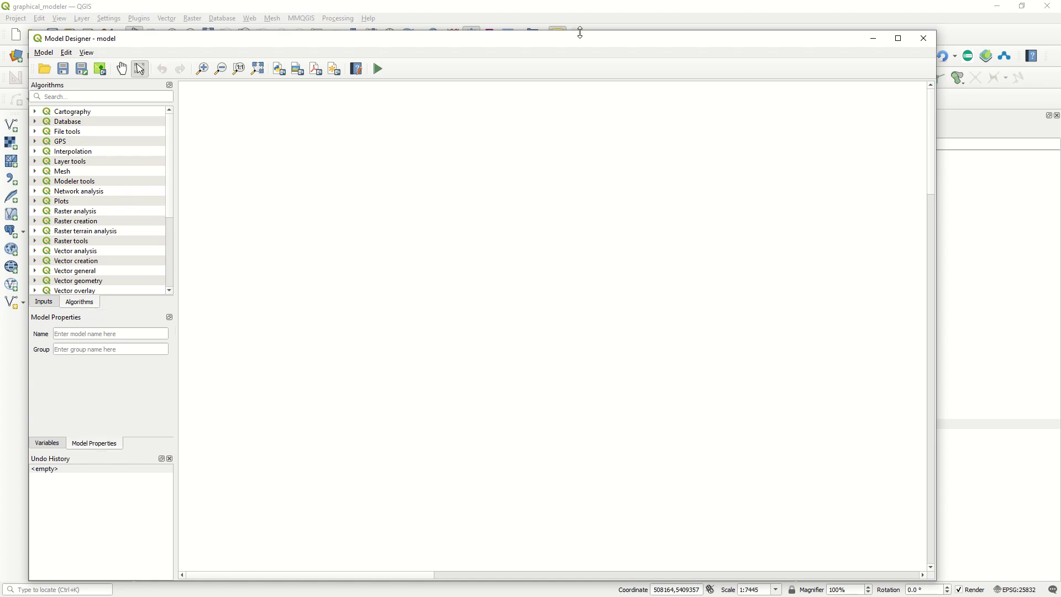
{"action": "left_click", "coordinate": [922, 45]}
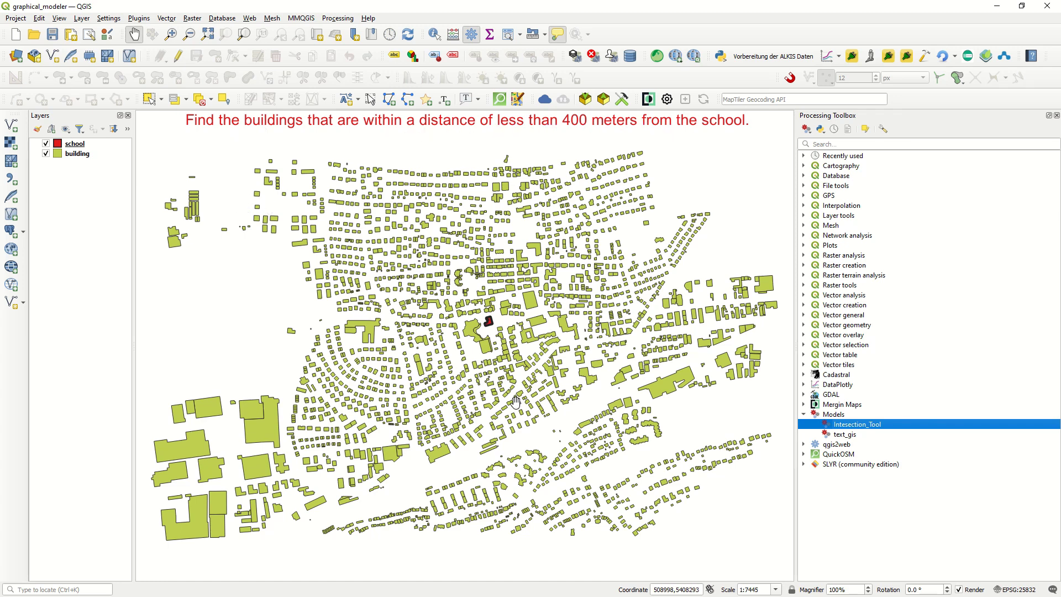
{"action": "scroll", "coordinate": [478, 315], "scroll_direction": "up", "scroll_amount": 1}
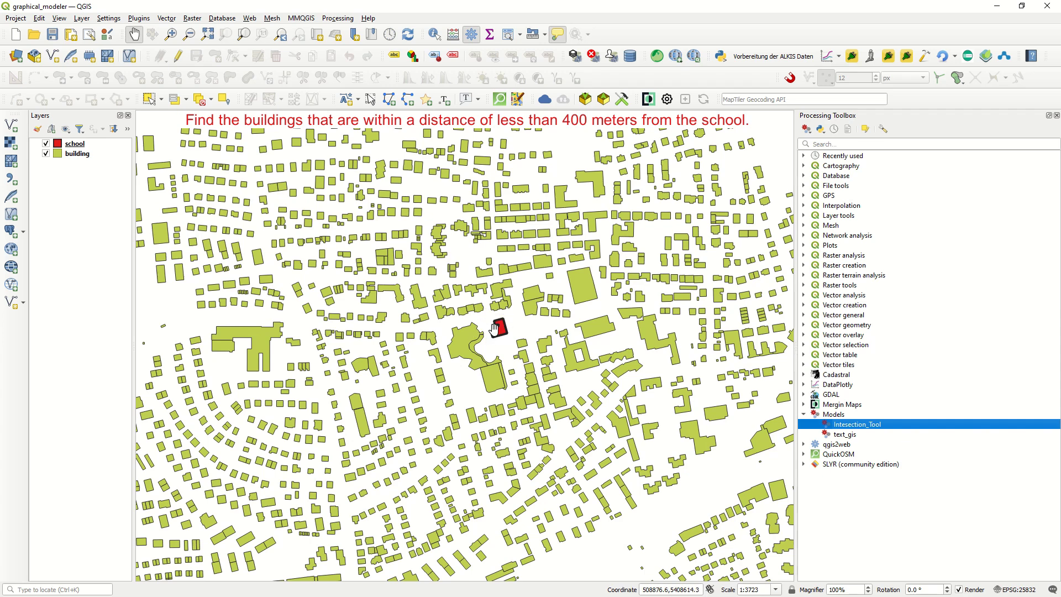
{"action": "scroll", "coordinate": [511, 337], "scroll_direction": "down", "scroll_amount": 1}
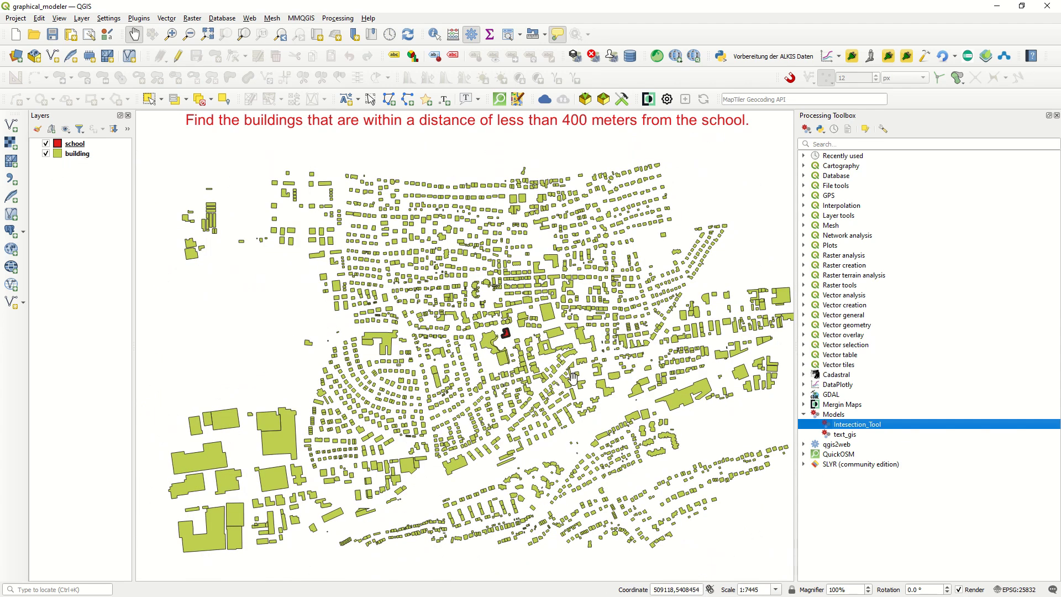
{"action": "left_click_drag", "start_coordinate": [573, 378], "coordinate": [515, 369]}
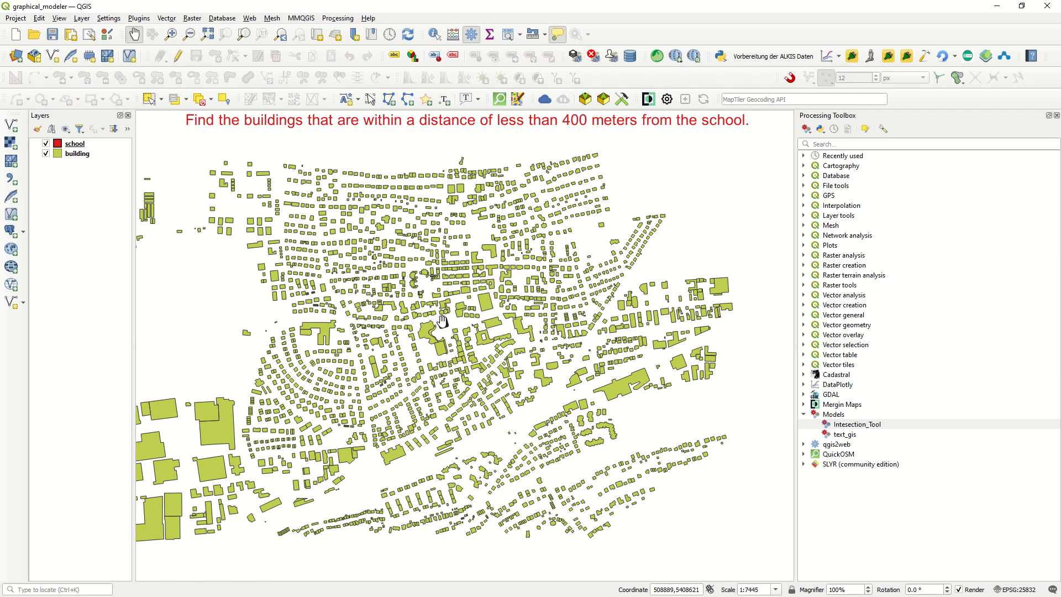
Step: Open the run dialog of the Intesection_Tool model to review its input and output parameters, and close it without running
{"action": "double_click", "coordinate": [860, 425]}
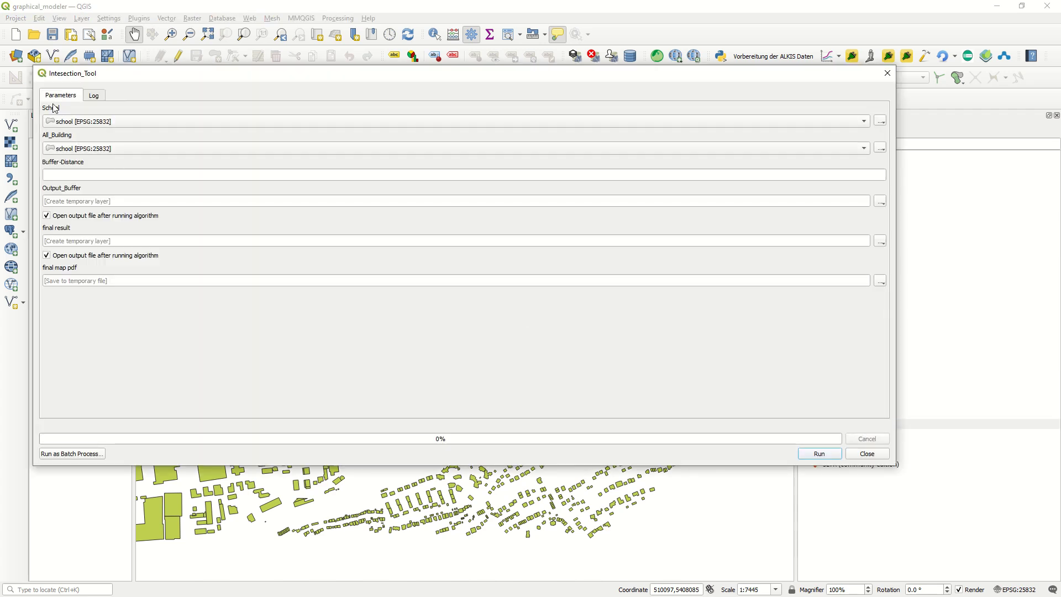
{"action": "left_click", "coordinate": [63, 123]}
{"action": "left_click", "coordinate": [64, 124]}
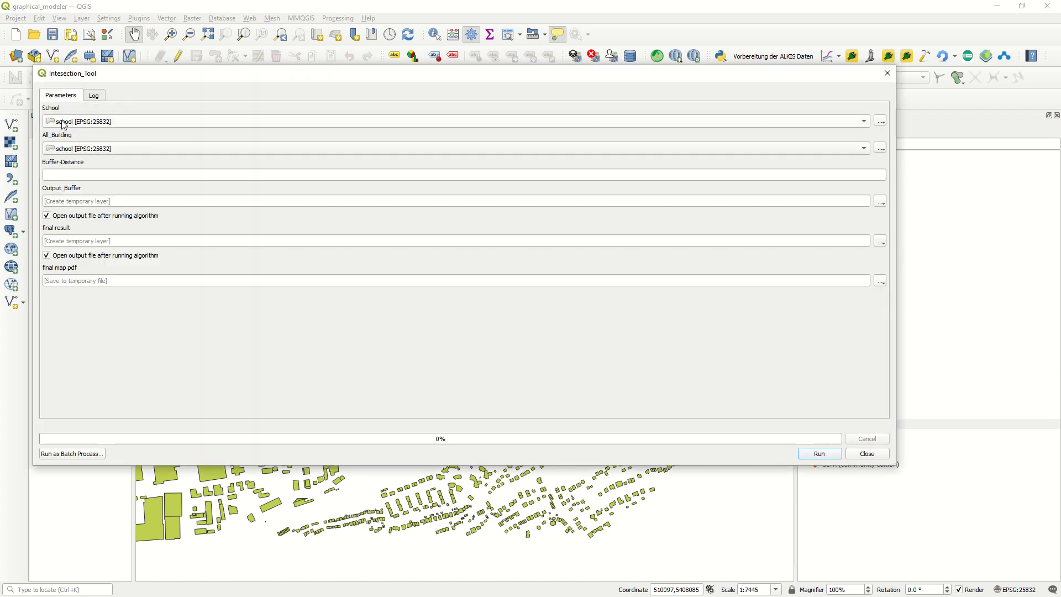
{"action": "left_click", "coordinate": [69, 176]}
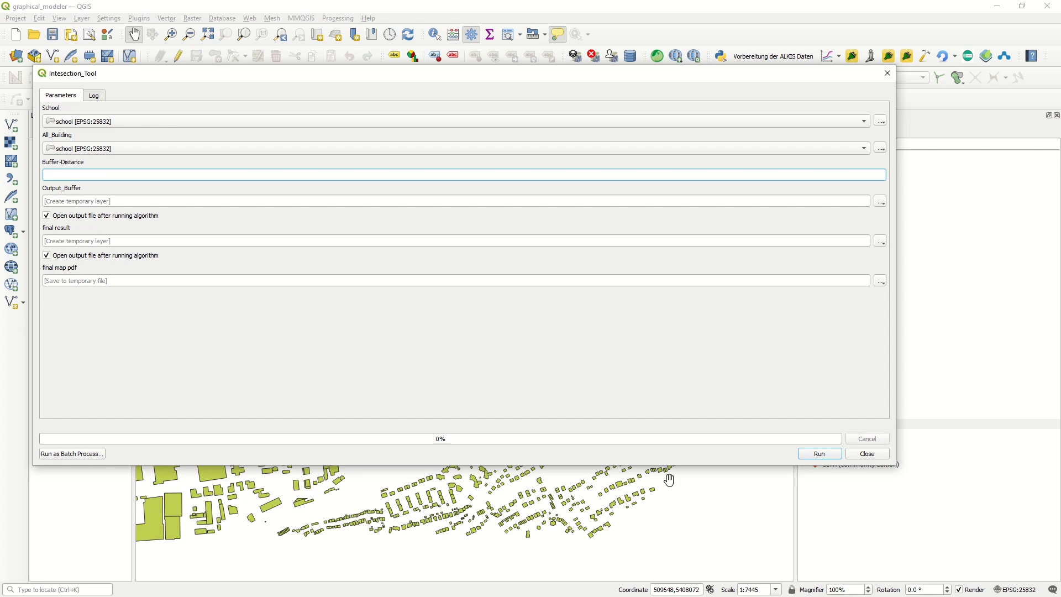
{"action": "left_click", "coordinate": [887, 74]}
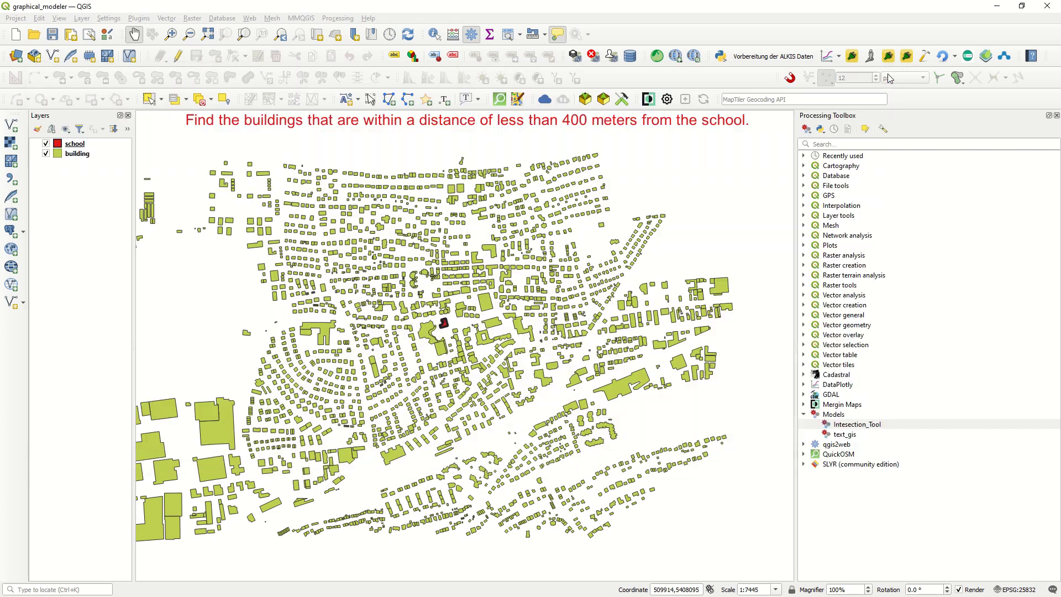
Step: Open the Intesection_Tool model for editing to examine its workflow diagram, and close the designer
{"action": "left_click", "coordinate": [854, 424]}
{"action": "right_click", "coordinate": [854, 427]}
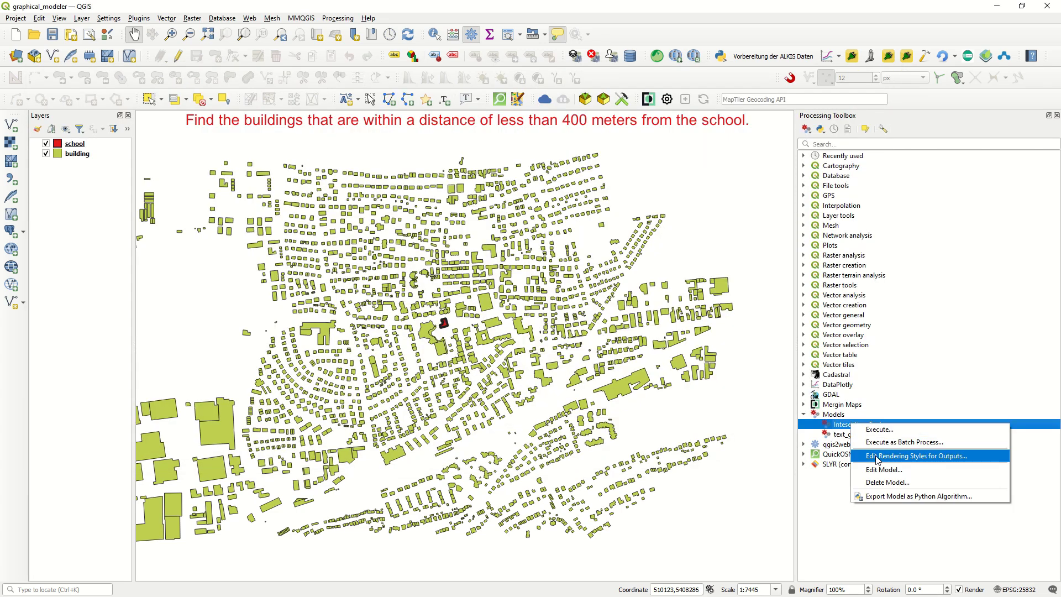
{"action": "left_click", "coordinate": [888, 470]}
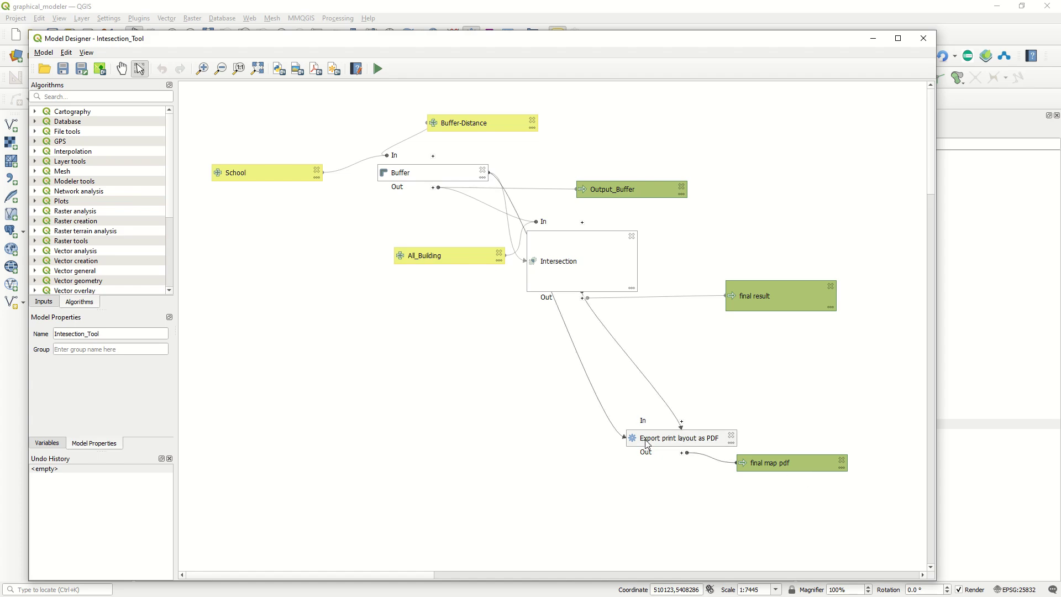
{"action": "left_click", "coordinate": [922, 39]}
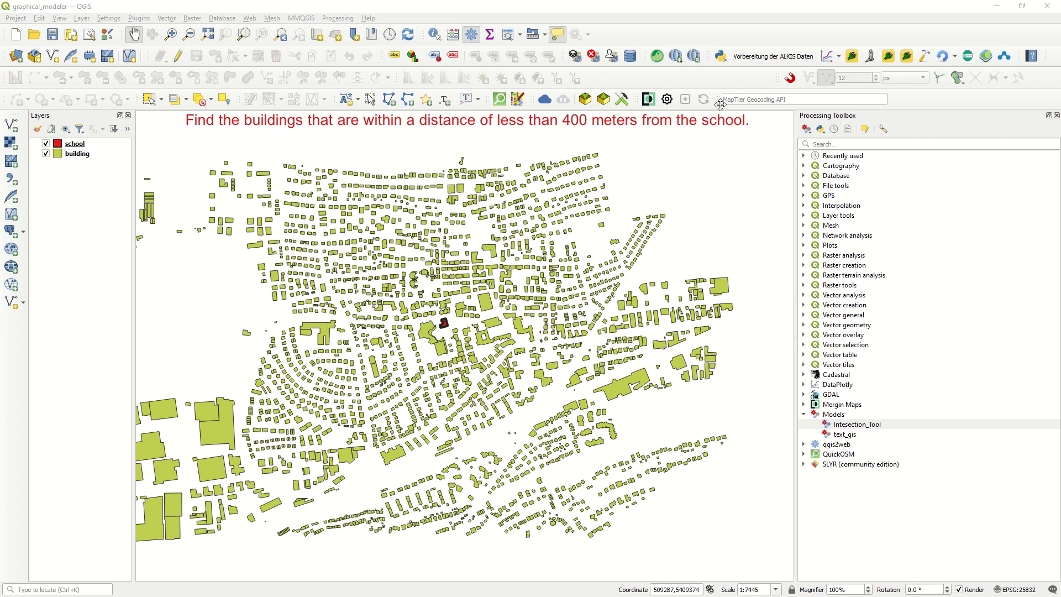
Step: Create a new model and look through the input types and algorithms available for it
{"action": "left_click", "coordinate": [807, 131]}
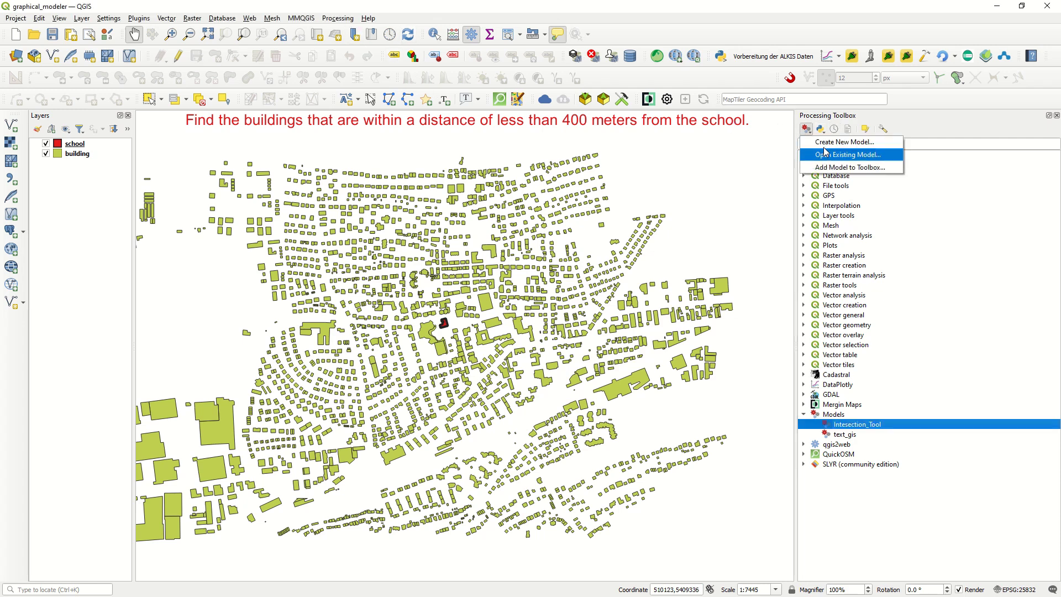
{"action": "left_click", "coordinate": [827, 144]}
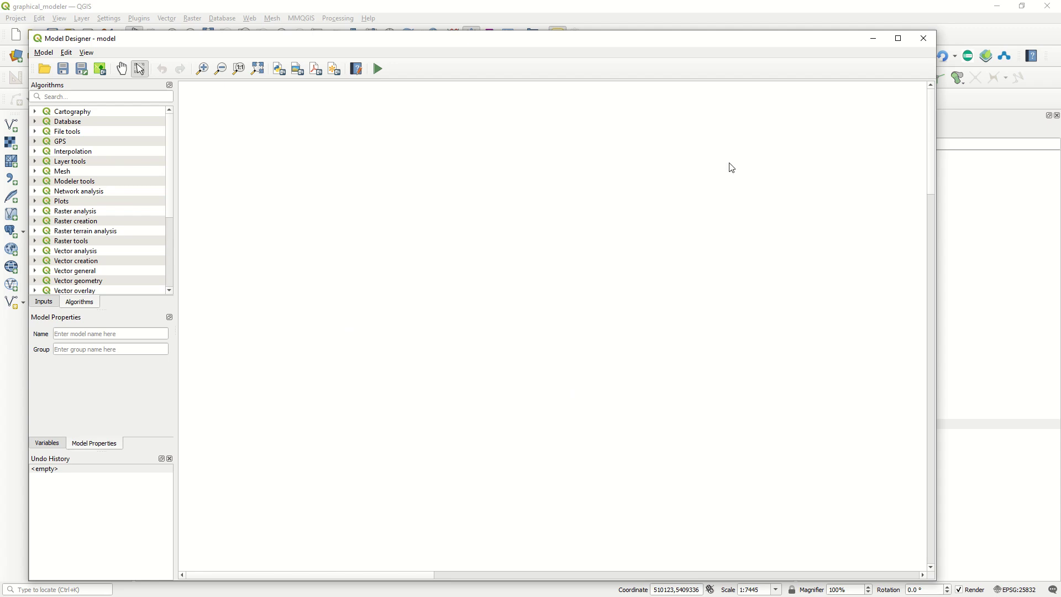
{"action": "left_click", "coordinate": [43, 304]}
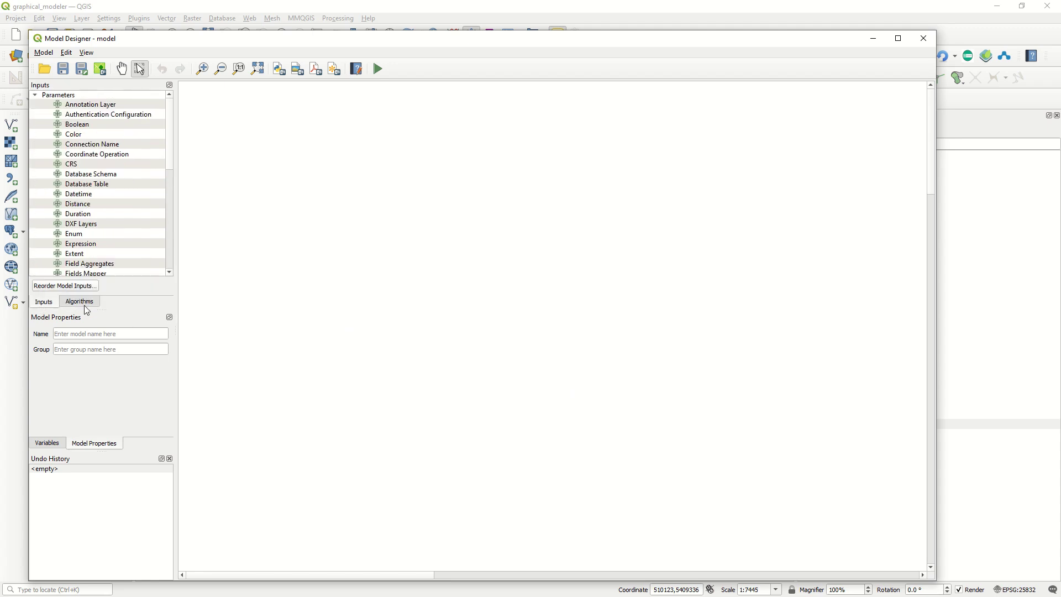
{"action": "left_click", "coordinate": [84, 303]}
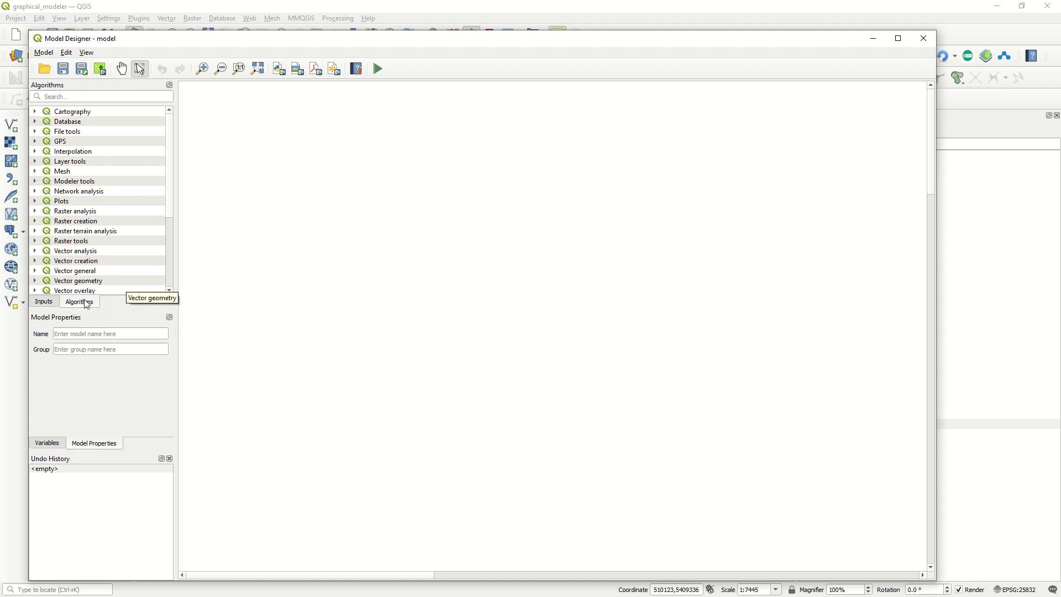
{"action": "left_click_drag", "start_coordinate": [170, 201], "coordinate": [169, 285]}
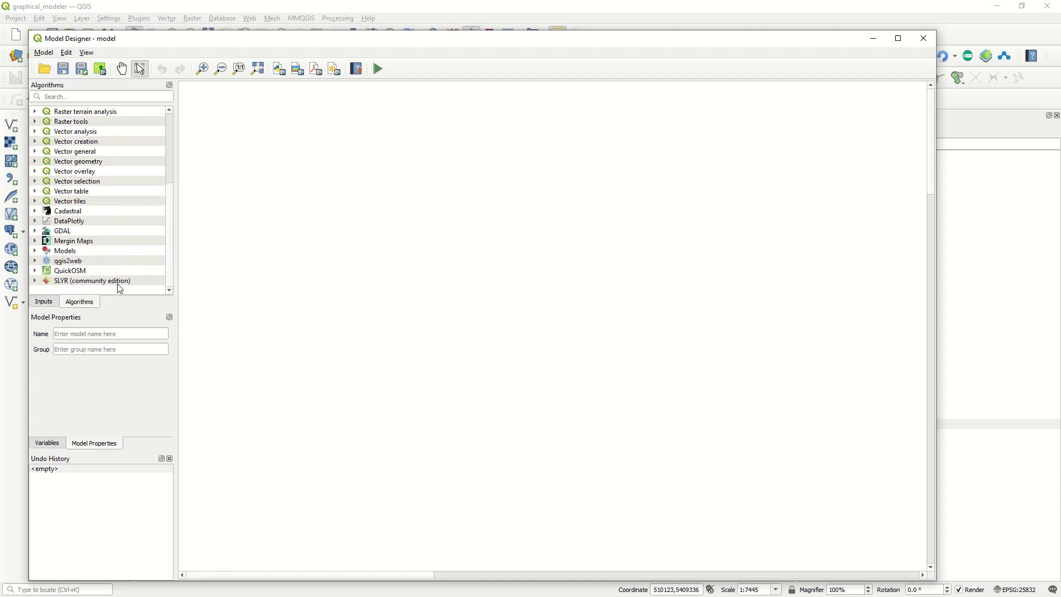
Step: Add a vector layer input described as School with Any Geometry Type, and place it in the upper-left area of the model canvas
{"action": "left_click", "coordinate": [52, 303]}
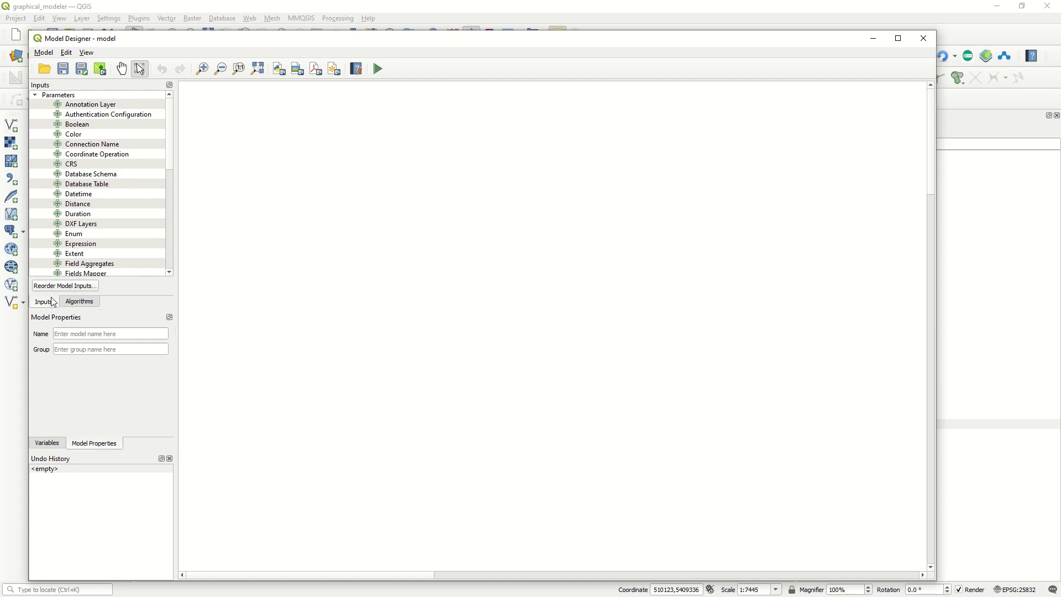
{"action": "scroll", "coordinate": [88, 246], "scroll_direction": "down", "scroll_amount": 9}
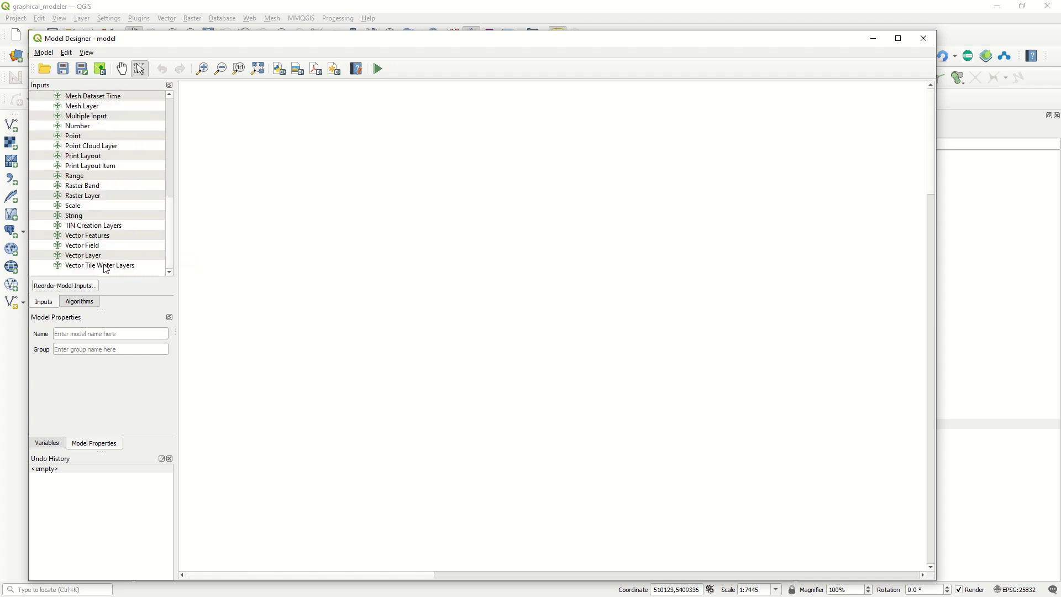
{"action": "double_click", "coordinate": [92, 256]}
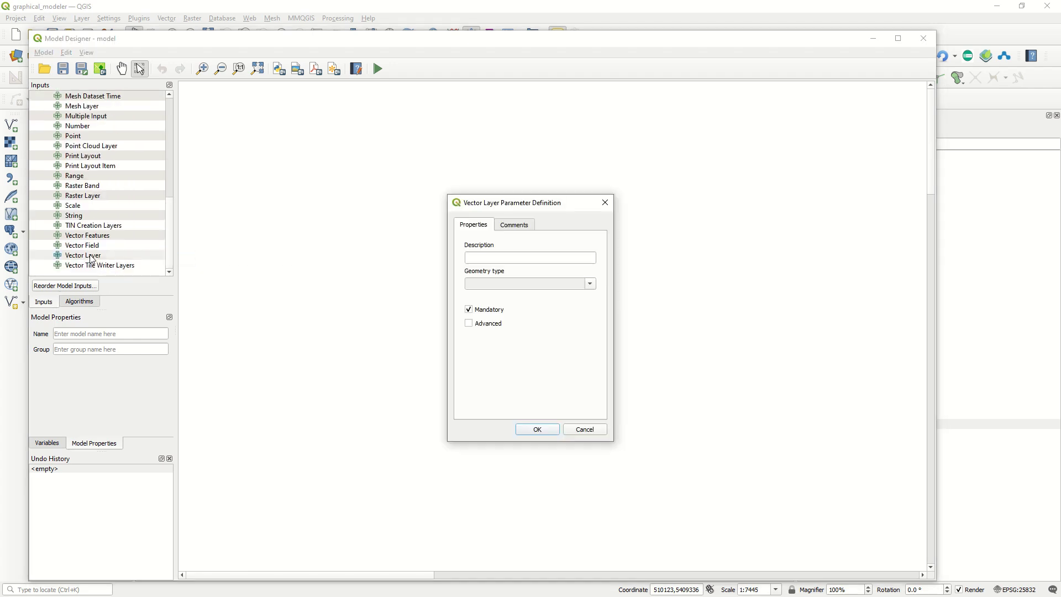
{"action": "left_click", "coordinate": [480, 255]}
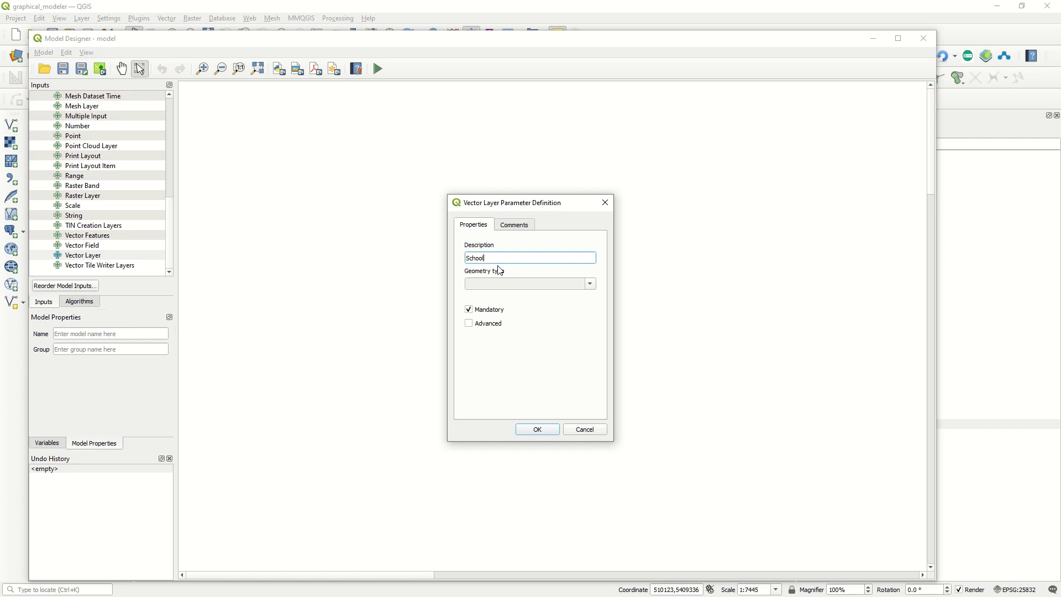
{"action": "left_click", "coordinate": [592, 284]}
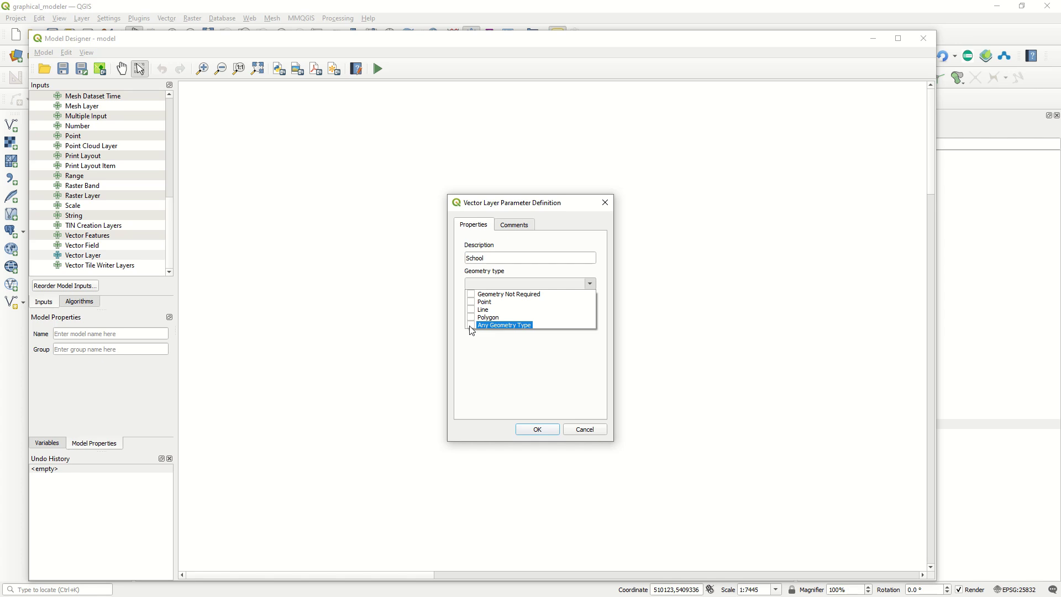
{"action": "left_click", "coordinate": [471, 326]}
{"action": "left_click", "coordinate": [545, 434]}
{"action": "left_click", "coordinate": [541, 432]}
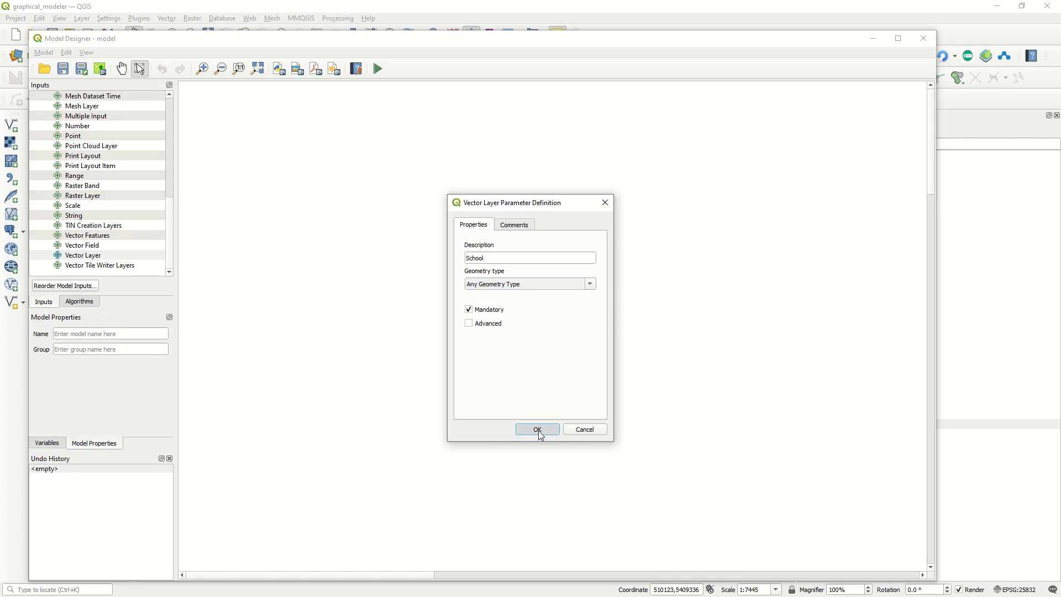
{"action": "left_click_drag", "start_coordinate": [260, 114], "coordinate": [299, 173]}
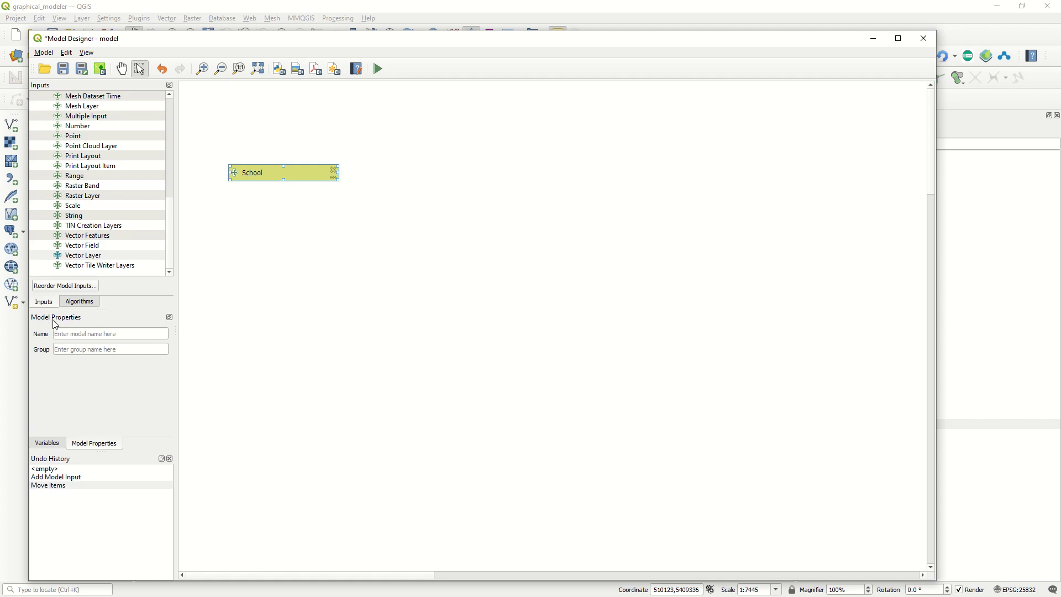
Step: Name the model Gisworld_tool
{"action": "left_click", "coordinate": [65, 333]}
{"action": "type", "text": "Giswo"}
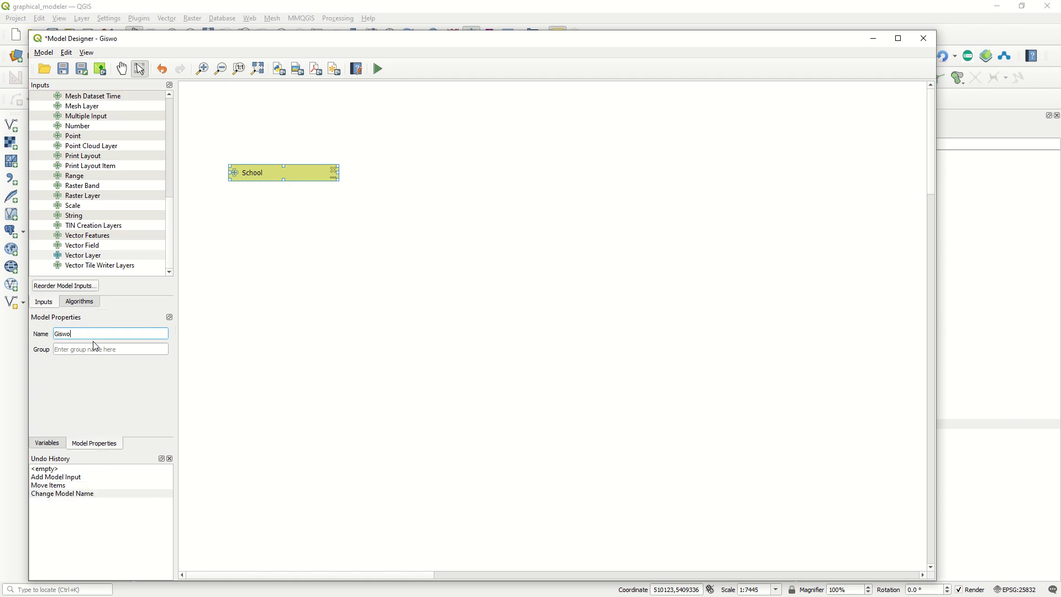
{"action": "type", "text": "rld_tool"}
Step: Search for the Buffer algorithm and add it to the model, using the School model input as its input layer
{"action": "left_click", "coordinate": [82, 302]}
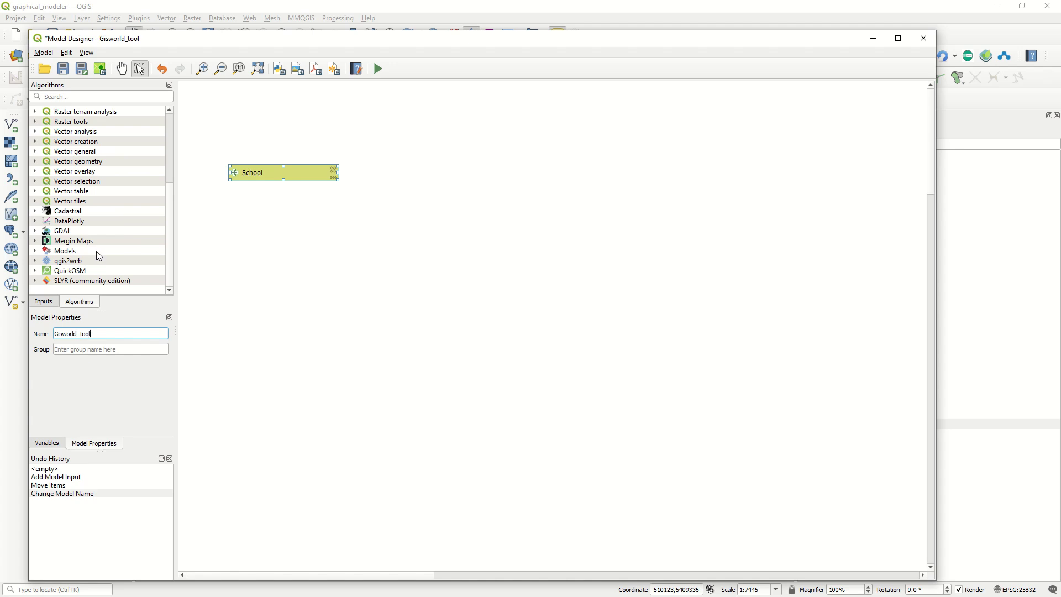
{"action": "left_click", "coordinate": [60, 98]}
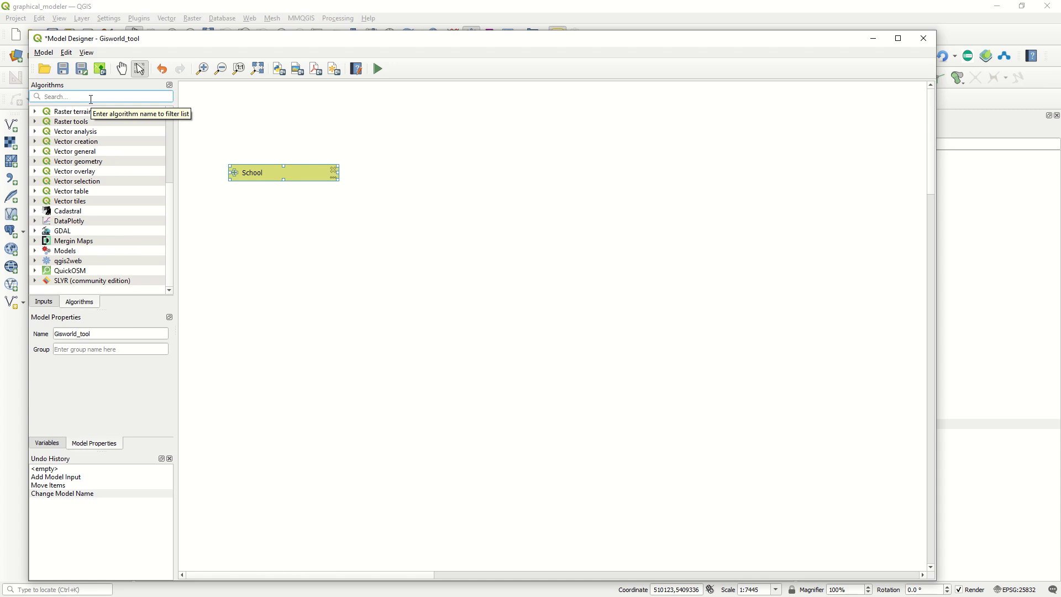
{"action": "type", "text": "buffer"}
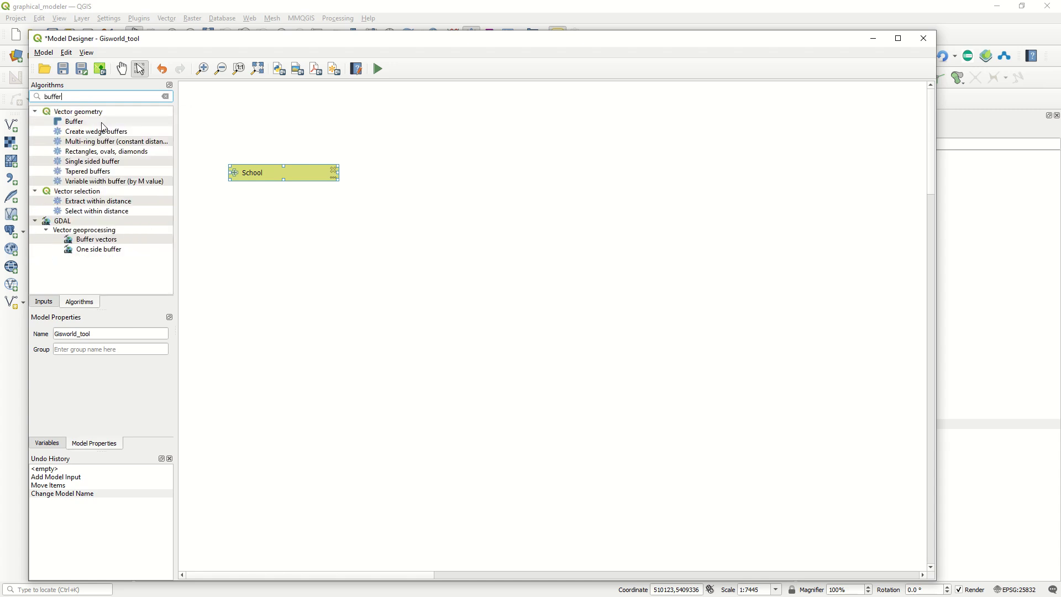
{"action": "double_click", "coordinate": [104, 122]}
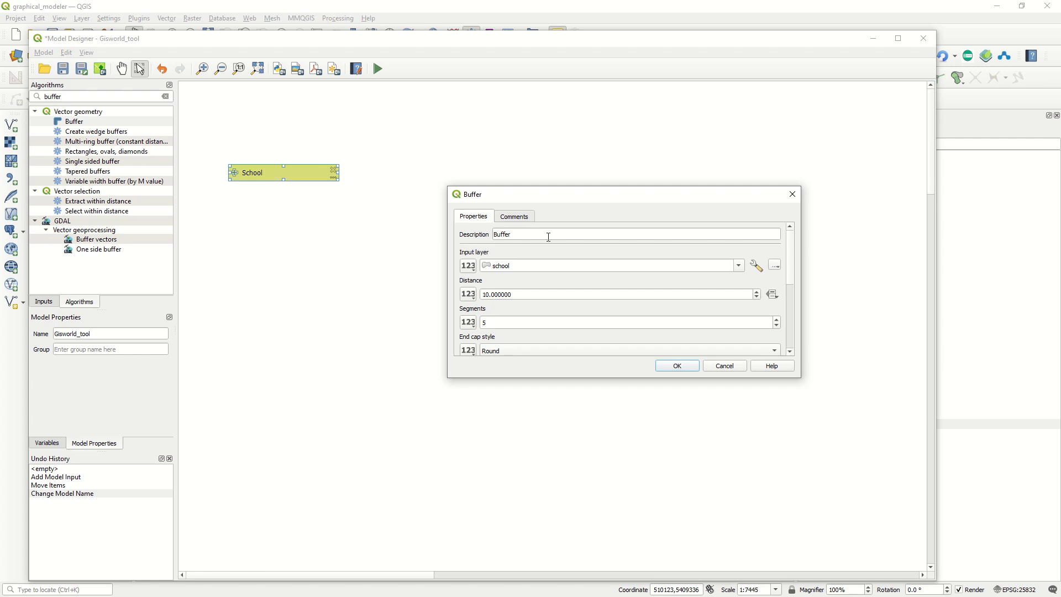
{"action": "left_click", "coordinate": [470, 269]}
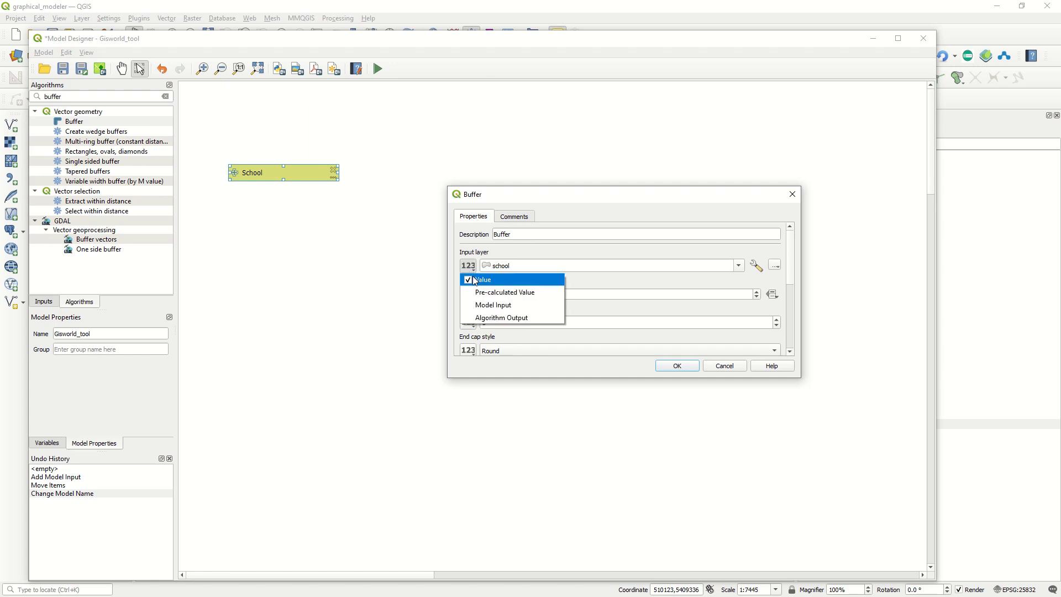
{"action": "left_click", "coordinate": [533, 308]}
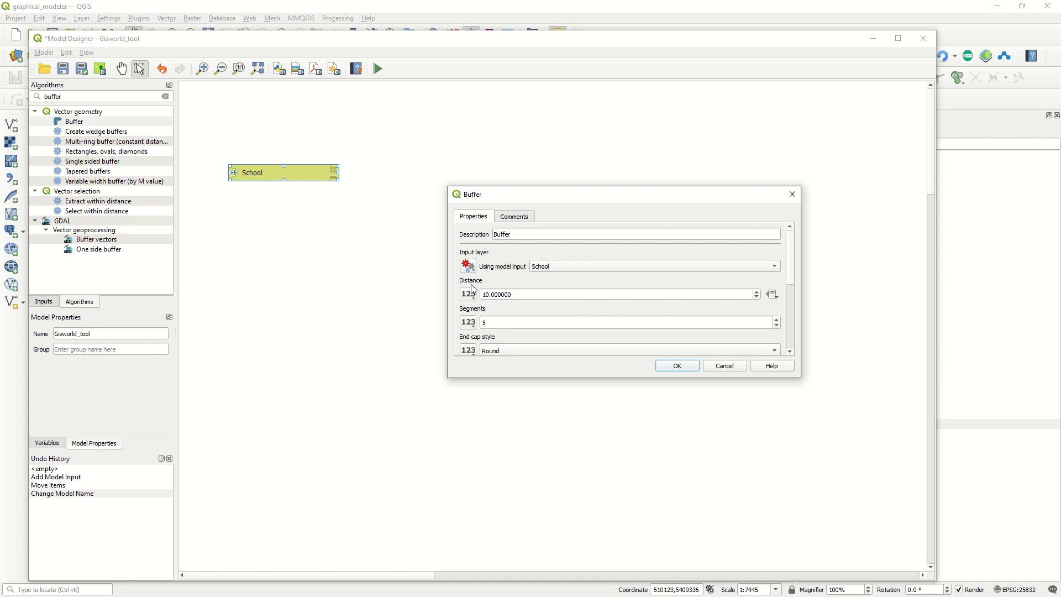
{"action": "left_click_drag", "start_coordinate": [793, 259], "coordinate": [793, 333]}
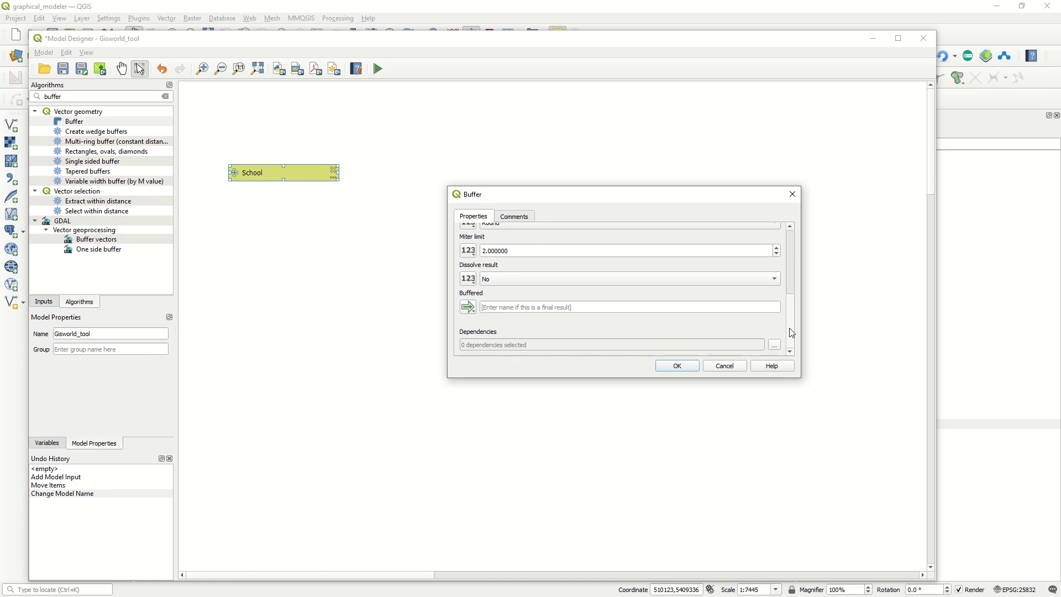
{"action": "left_click", "coordinate": [678, 366]}
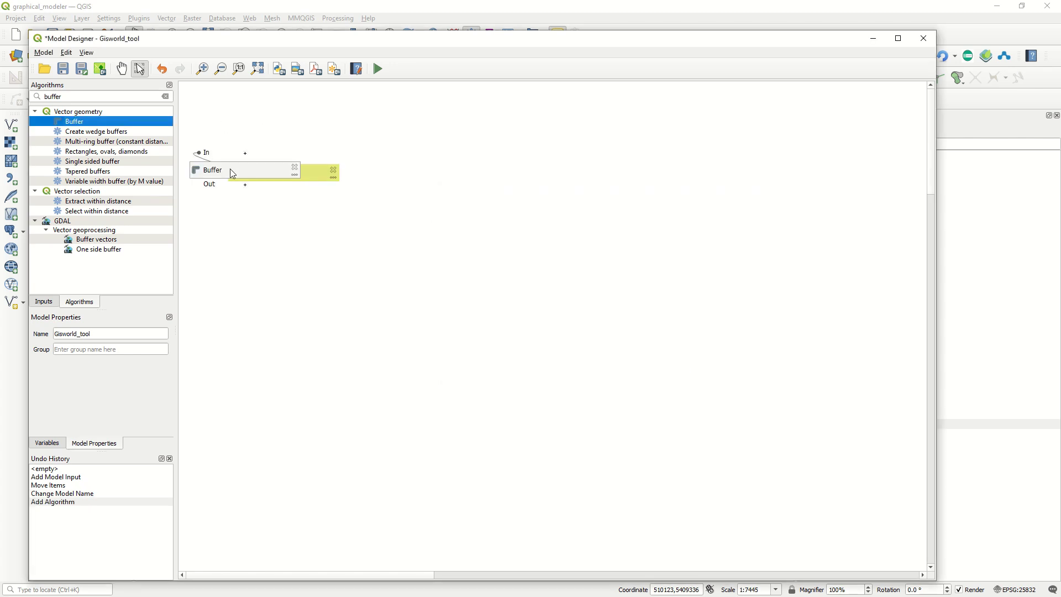
{"action": "left_click_drag", "start_coordinate": [232, 166], "coordinate": [414, 216]}
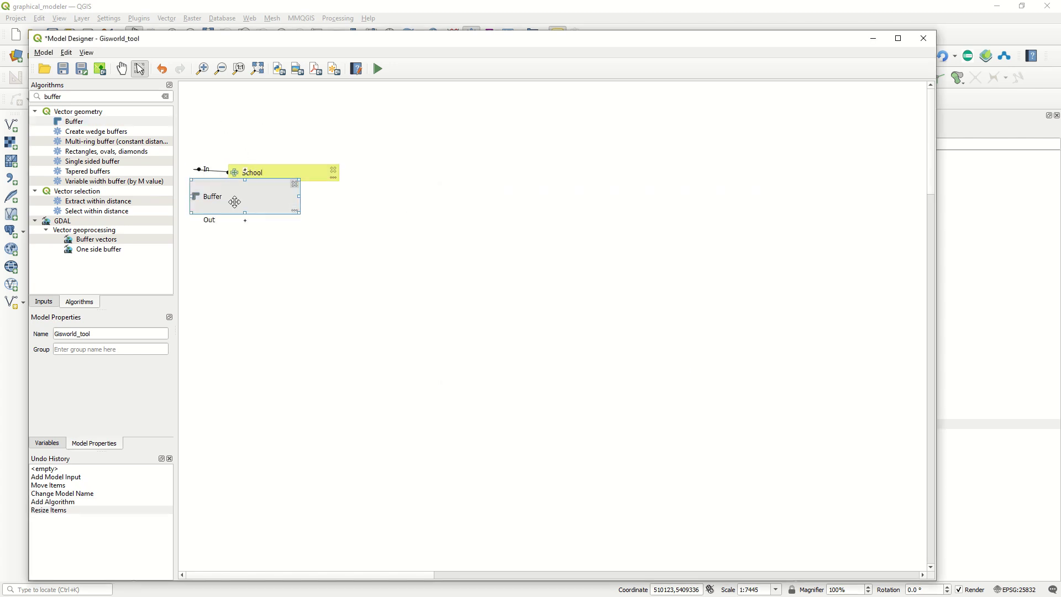
Step: Move the Buffer algorithm box to the lower right of the School input and reduce its height to a single row
{"action": "left_click_drag", "start_coordinate": [234, 202], "coordinate": [440, 216]}
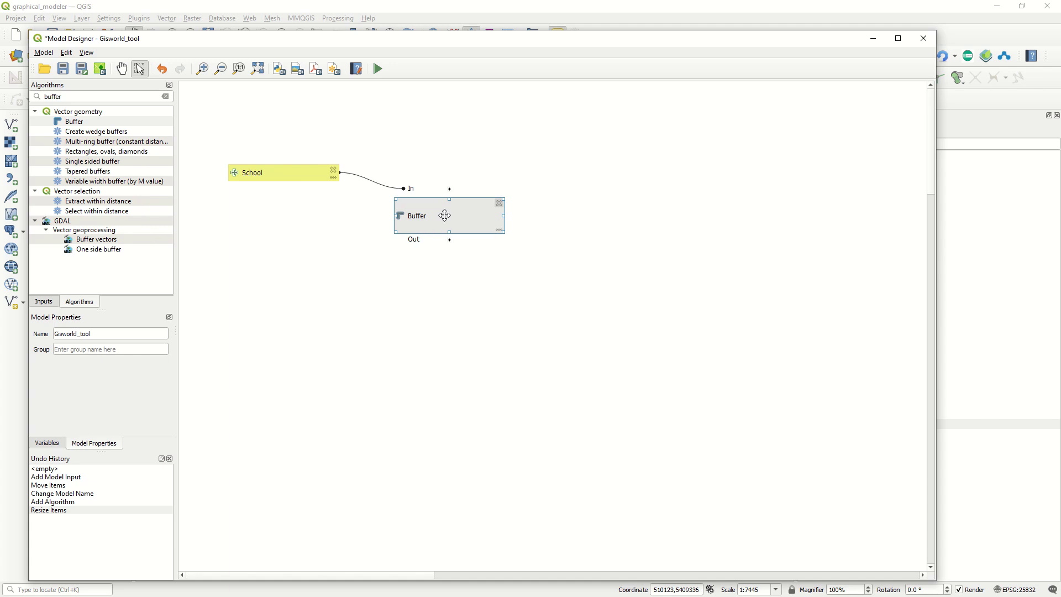
{"action": "left_click_drag", "start_coordinate": [450, 232], "coordinate": [450, 213]}
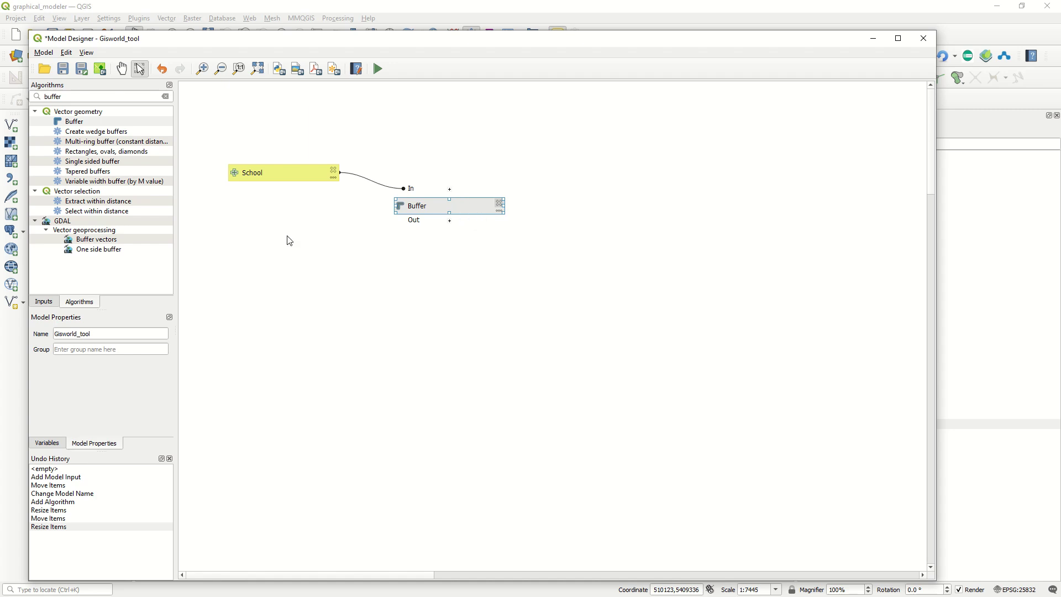
Step: Add a string input described as Buffer-Distance and place it to the upper right of the Buffer algorithm
{"action": "left_click", "coordinate": [50, 306]}
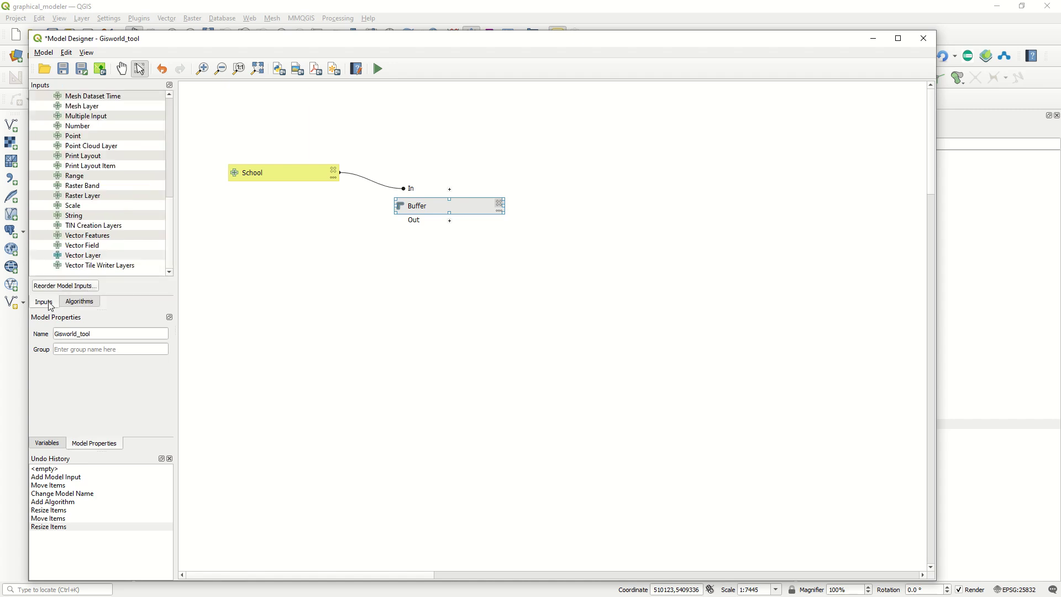
{"action": "double_click", "coordinate": [85, 215]}
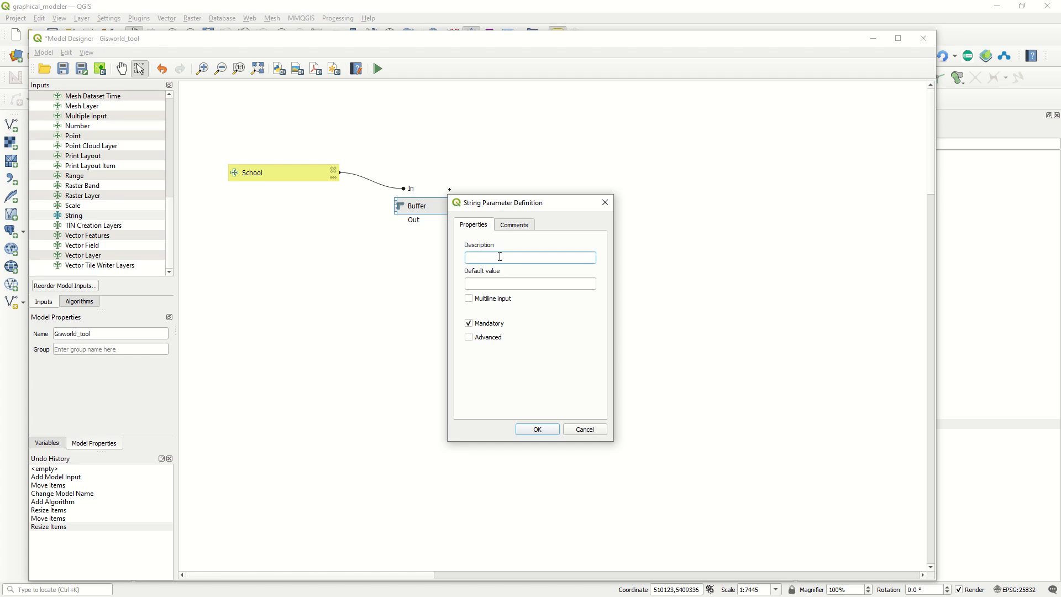
{"action": "type", "text": "Buffer-Distance"}
{"action": "left_click", "coordinate": [536, 429]}
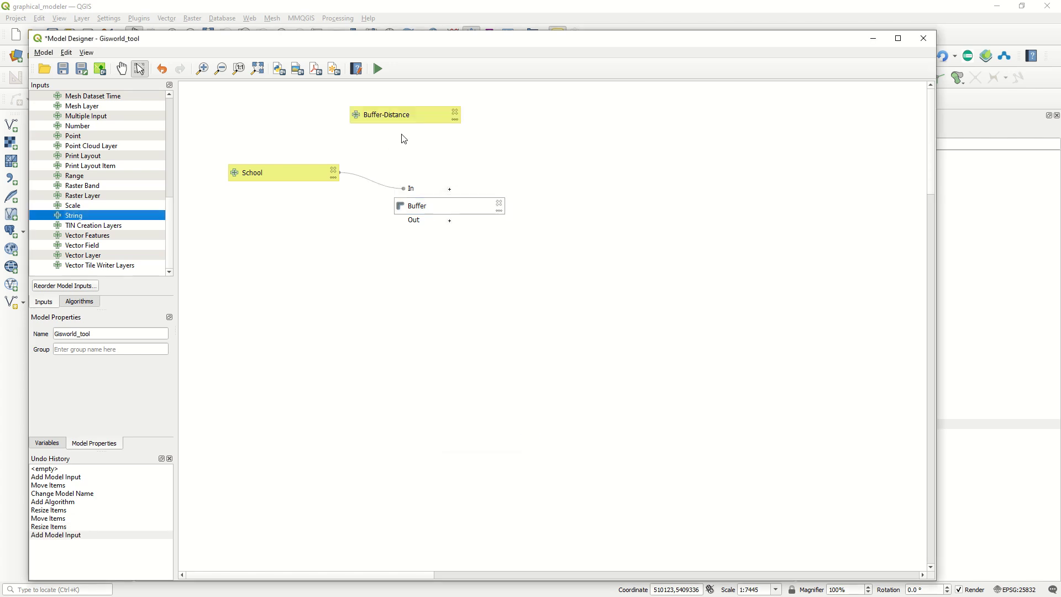
{"action": "left_click_drag", "start_coordinate": [424, 114], "coordinate": [541, 140]}
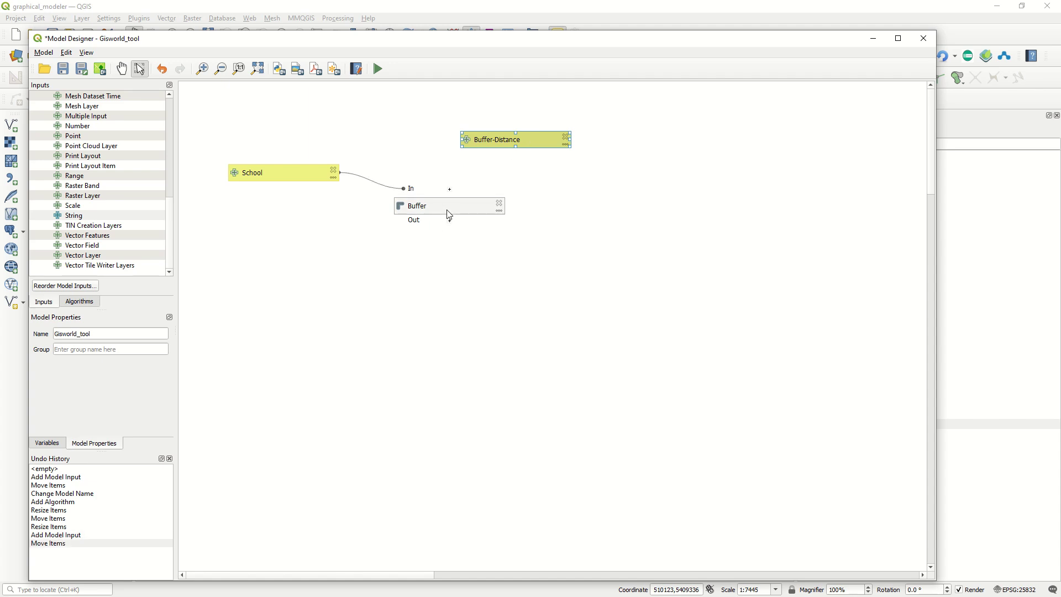
Step: Edit the Buffer algorithm so its Distance uses the Buffer-Distance model input
{"action": "double_click", "coordinate": [499, 212]}
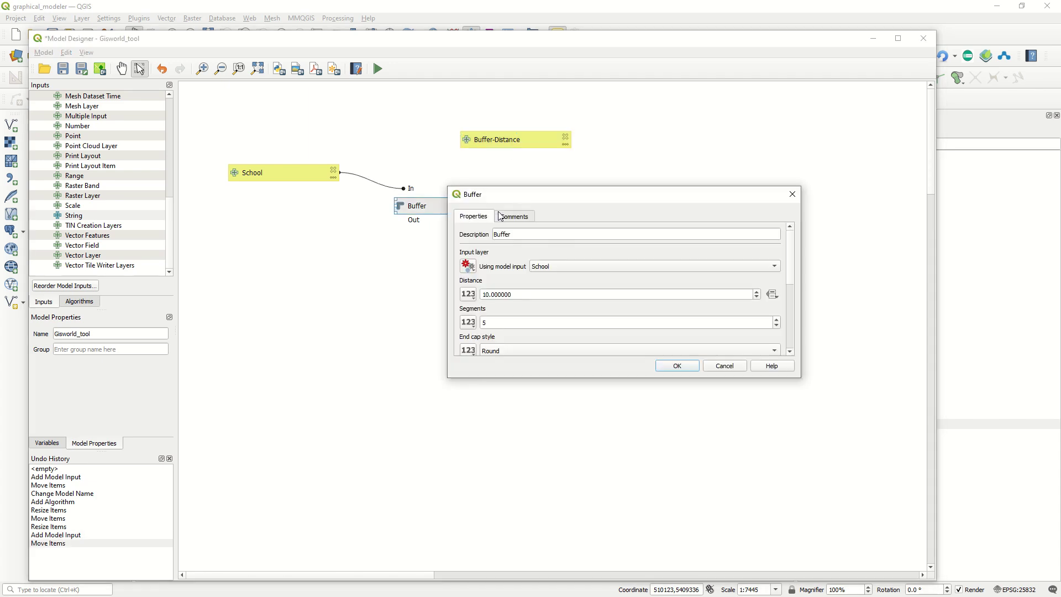
{"action": "left_click", "coordinate": [468, 294]}
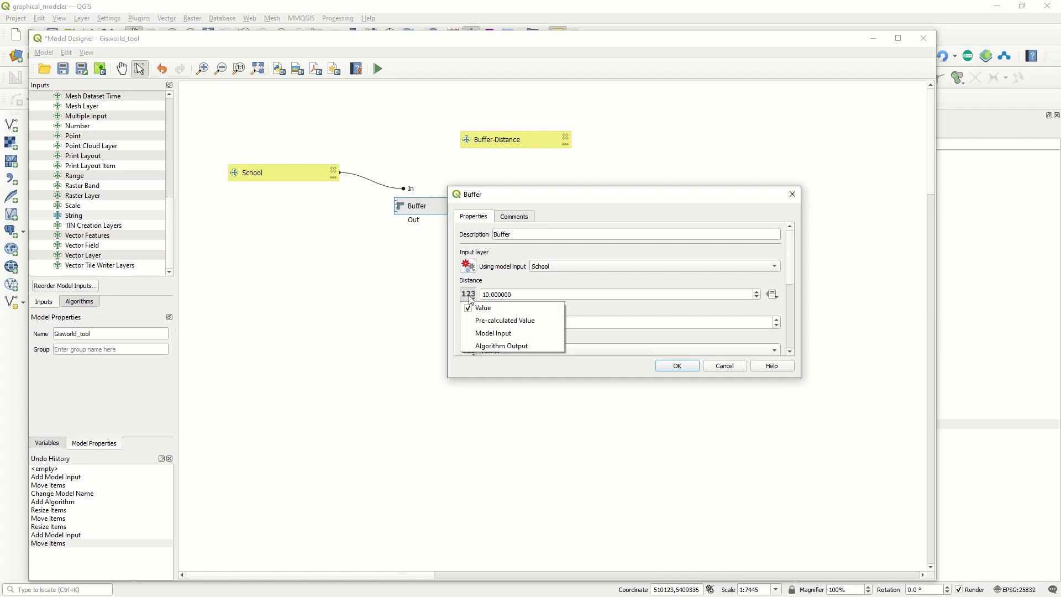
{"action": "left_click", "coordinate": [483, 334]}
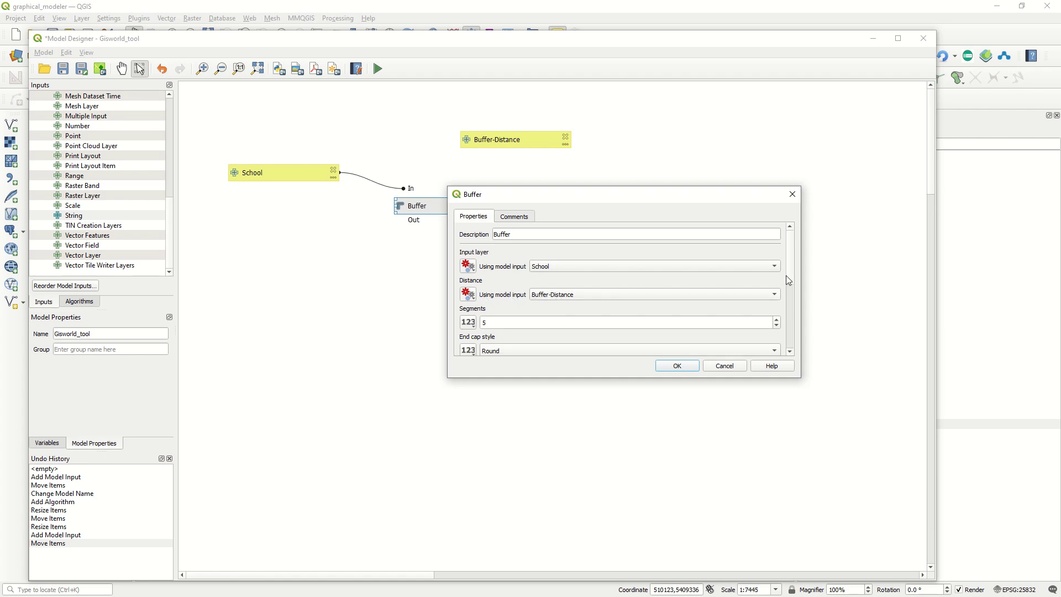
{"action": "scroll", "coordinate": [788, 264], "scroll_direction": "down", "scroll_amount": 1}
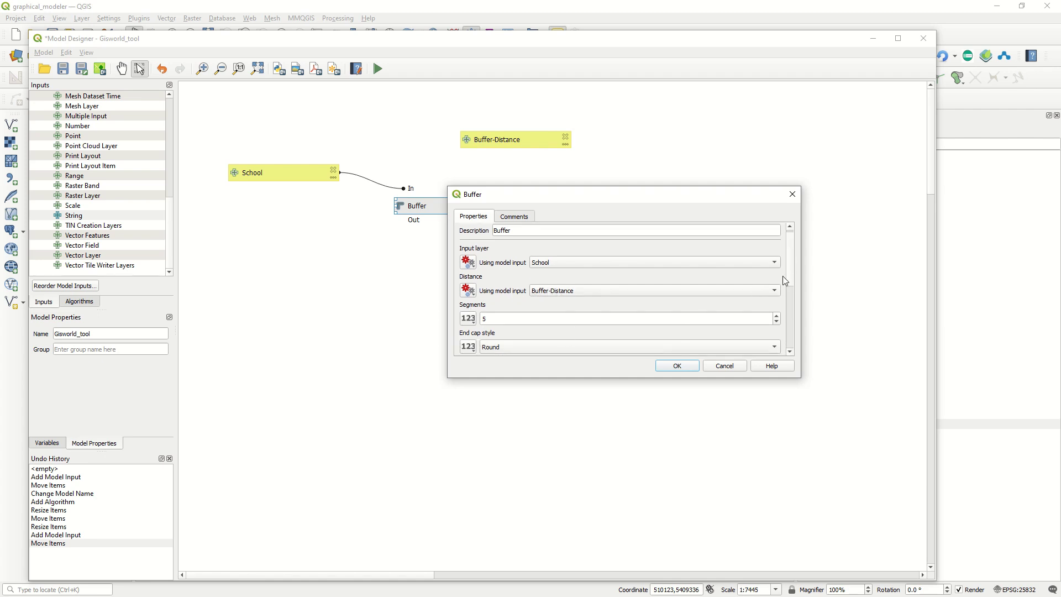
{"action": "scroll", "coordinate": [785, 281], "scroll_direction": "down", "scroll_amount": 4}
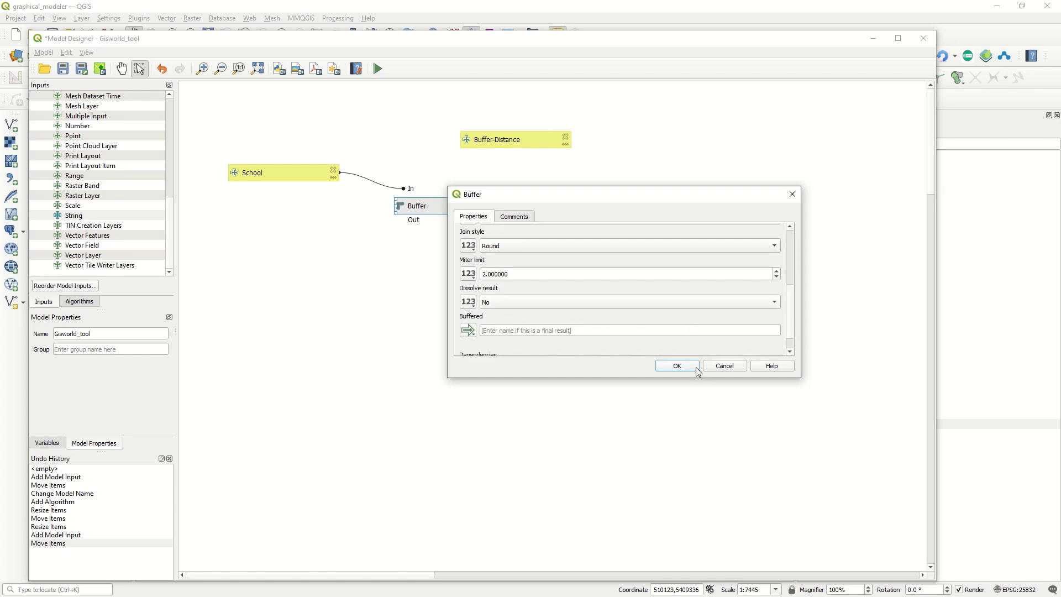
{"action": "left_click", "coordinate": [684, 366]}
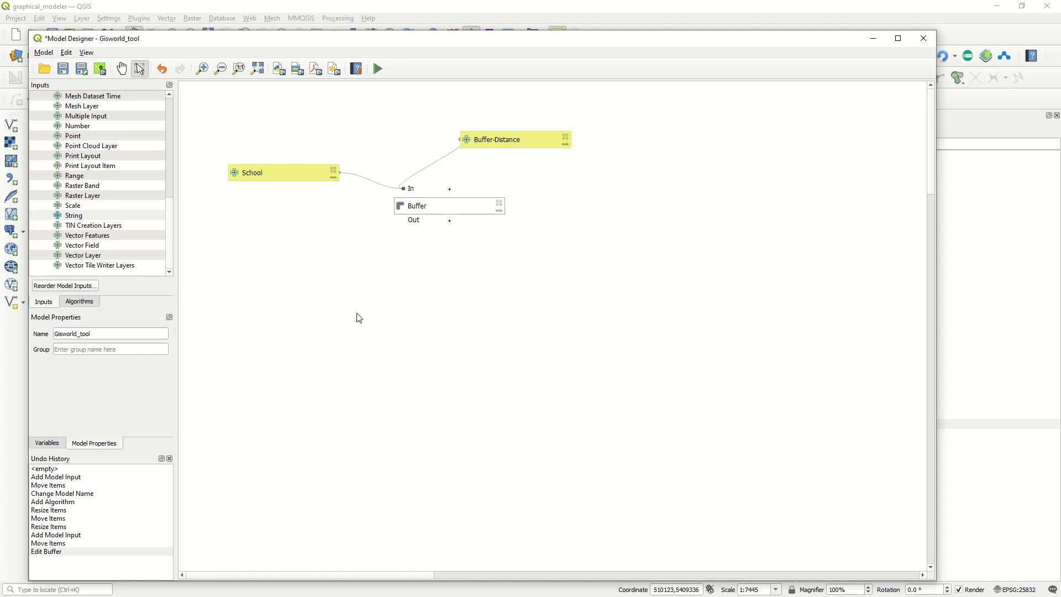
Step: Name the Buffer algorithm's final buffered result Output_Buffer
{"action": "left_click", "coordinate": [501, 212]}
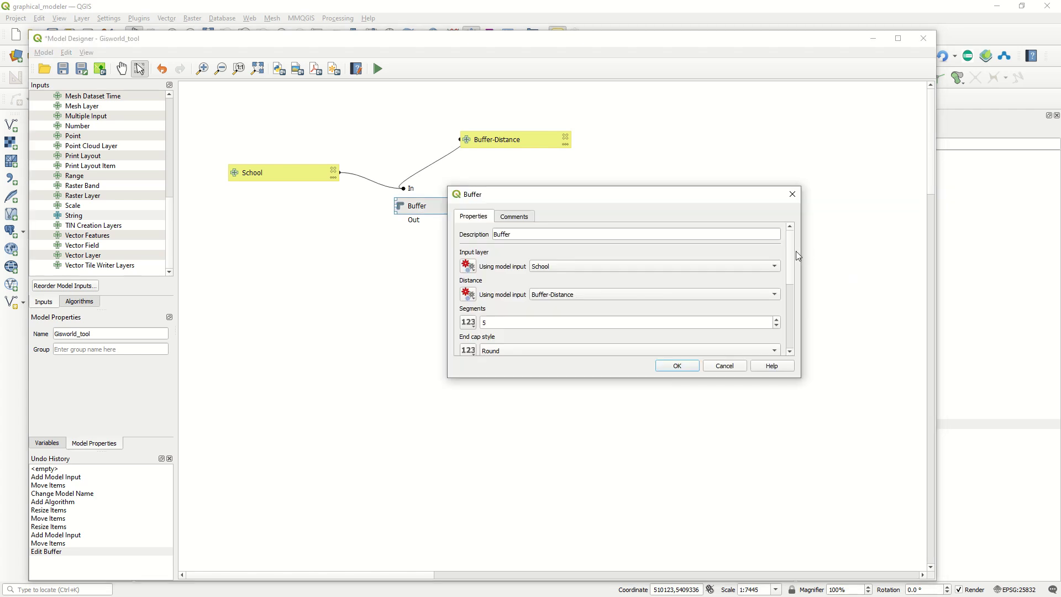
{"action": "left_click_drag", "start_coordinate": [793, 249], "coordinate": [791, 350]}
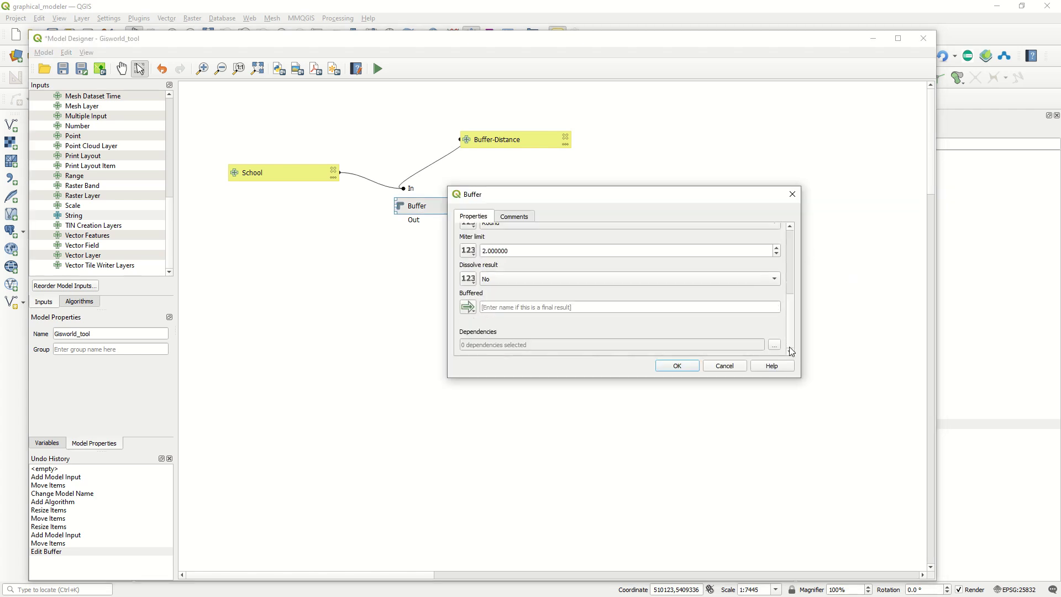
{"action": "left_click", "coordinate": [503, 308]}
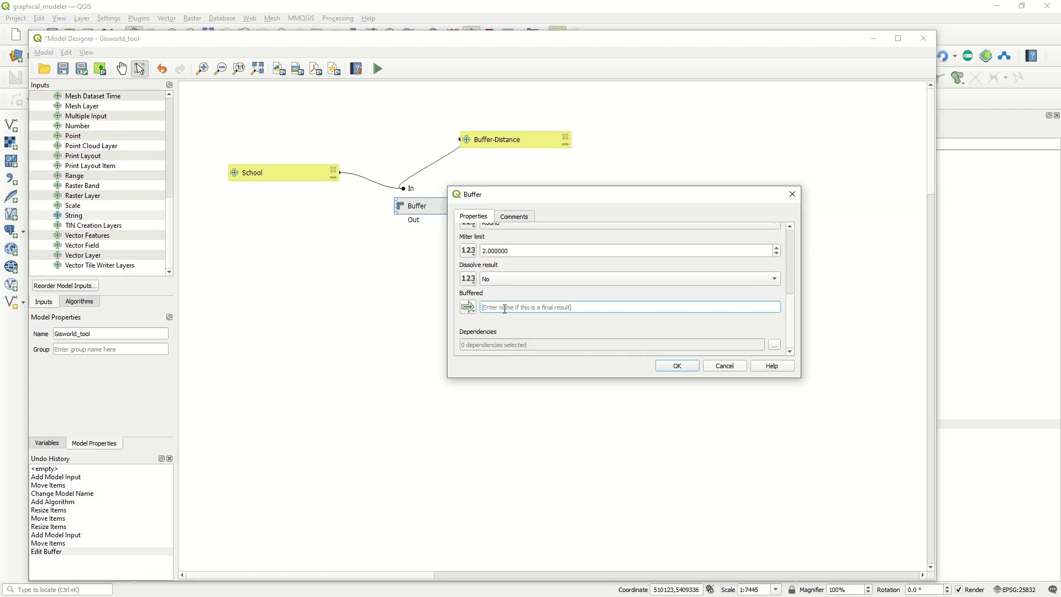
{"action": "type", "text": "Output_Buffer"}
{"action": "left_click", "coordinate": [688, 367]}
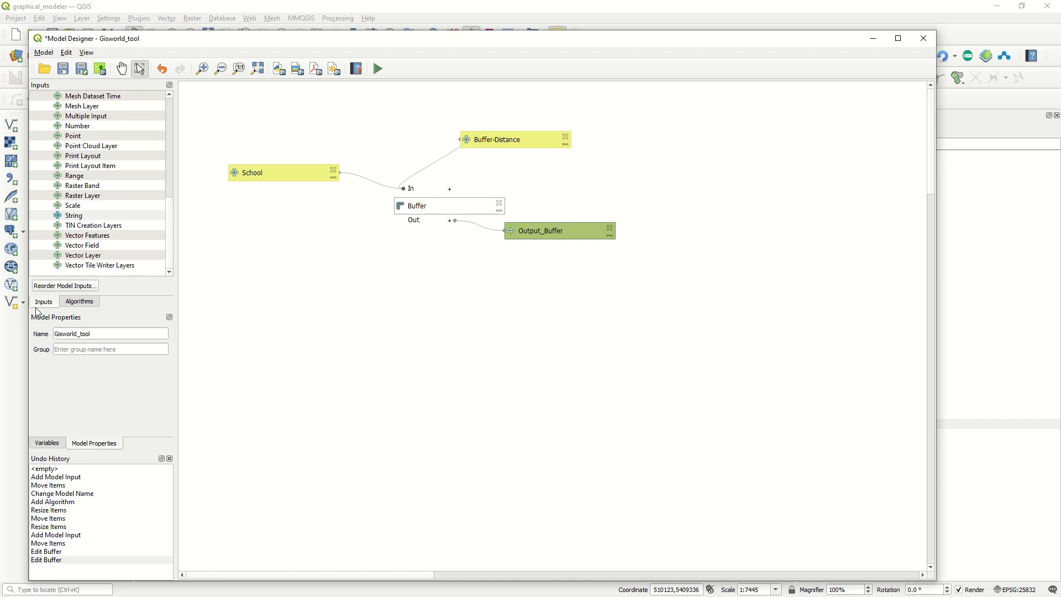
Step: Add a vector layer input described as All_Building with Any Geometry Type, and place it below the Buffer algorithm
{"action": "double_click", "coordinate": [108, 256]}
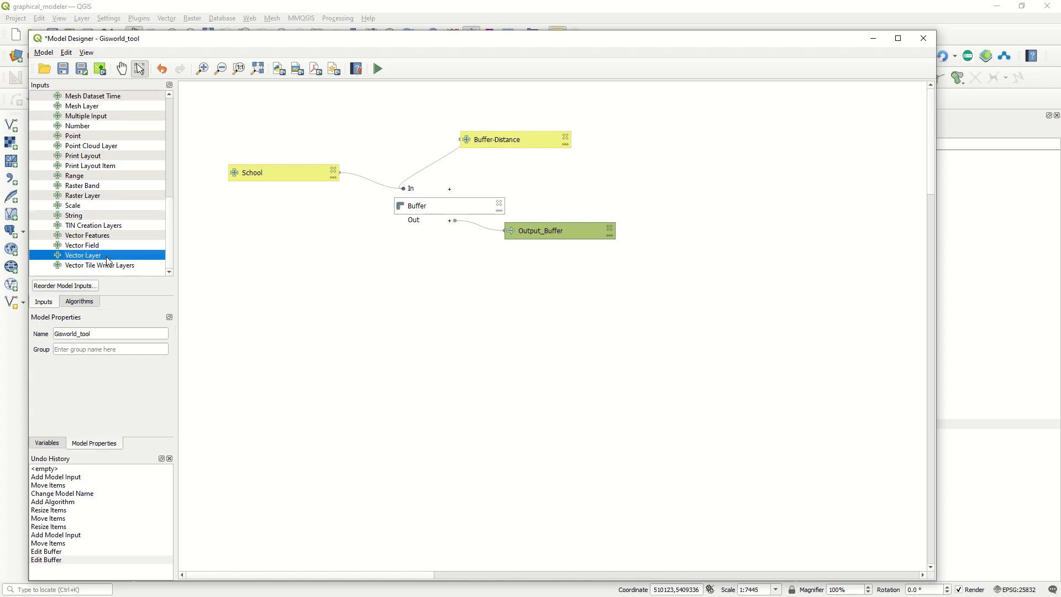
{"action": "left_click", "coordinate": [487, 257]}
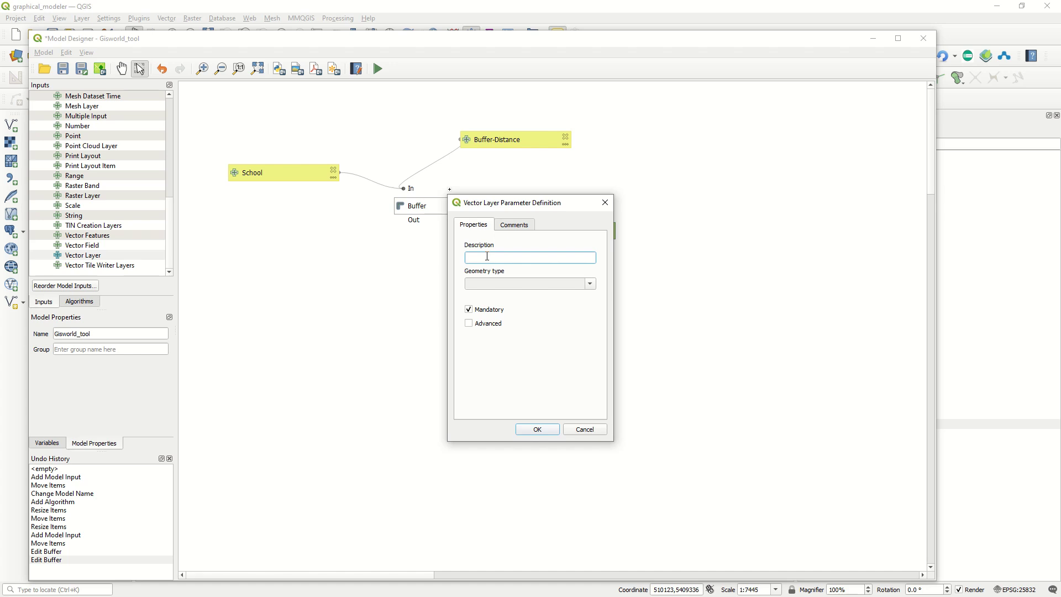
{"action": "type", "text": "All_Building"}
{"action": "left_click", "coordinate": [589, 284]}
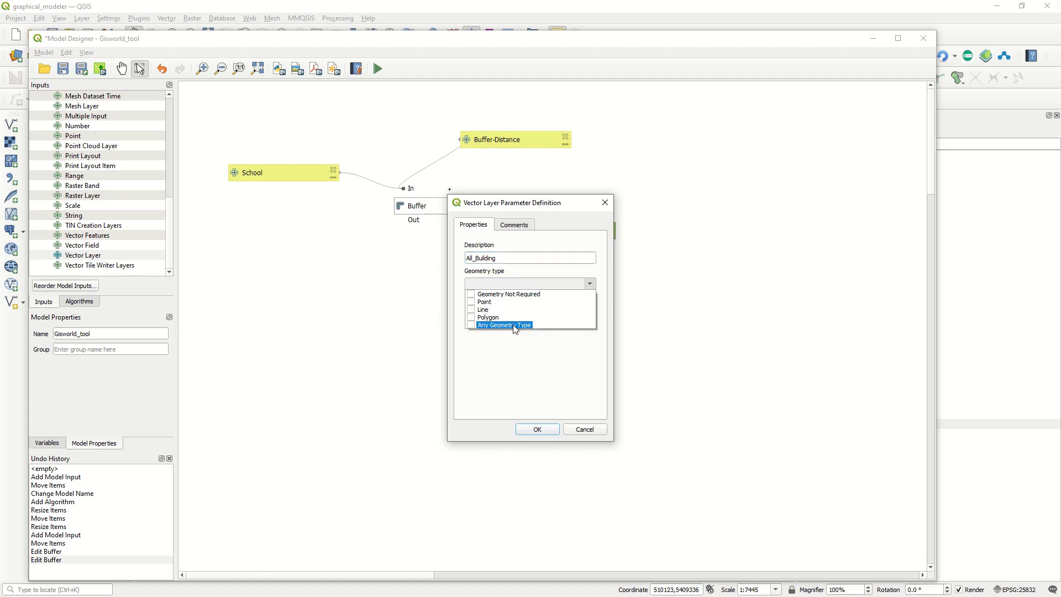
{"action": "left_click", "coordinate": [501, 327]}
{"action": "left_click", "coordinate": [541, 429]}
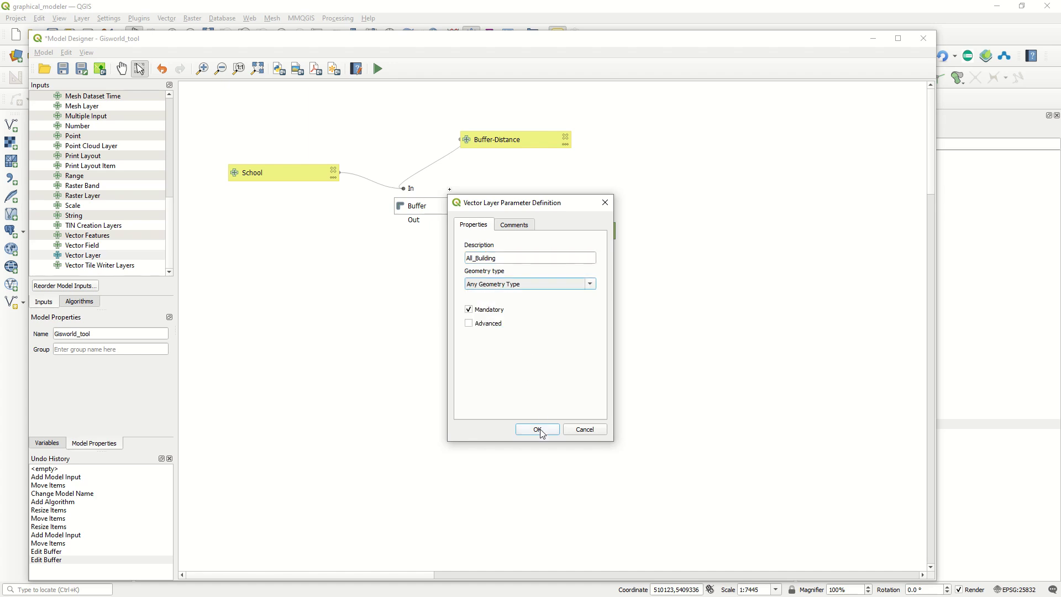
{"action": "left_click_drag", "start_coordinate": [640, 123], "coordinate": [416, 276]}
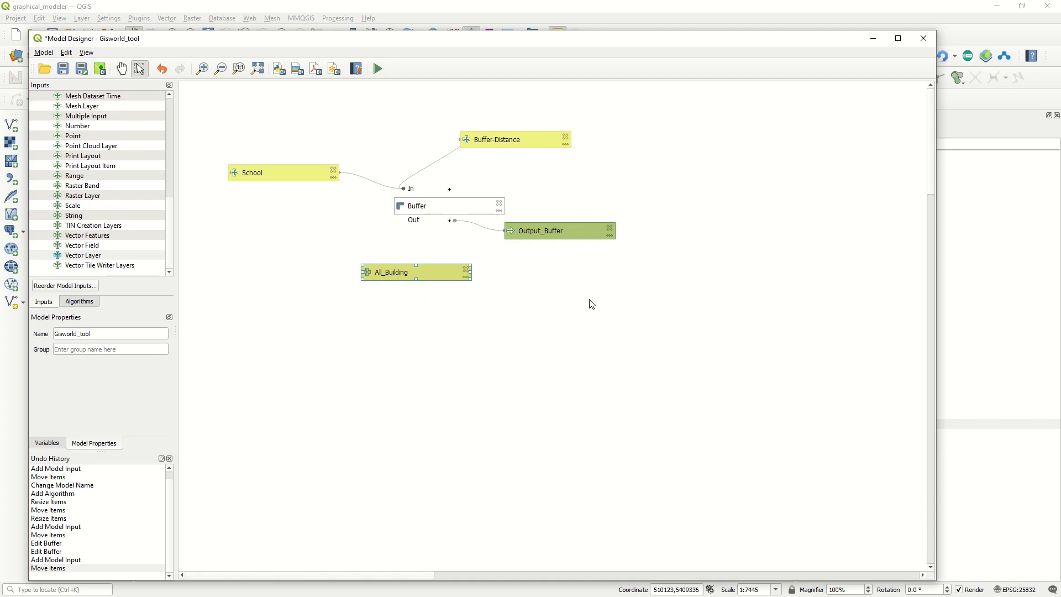
Step: Search for the Intersection algorithm, add it to the model, and arrange it to the lower right of the All_Building input
{"action": "left_click", "coordinate": [86, 304]}
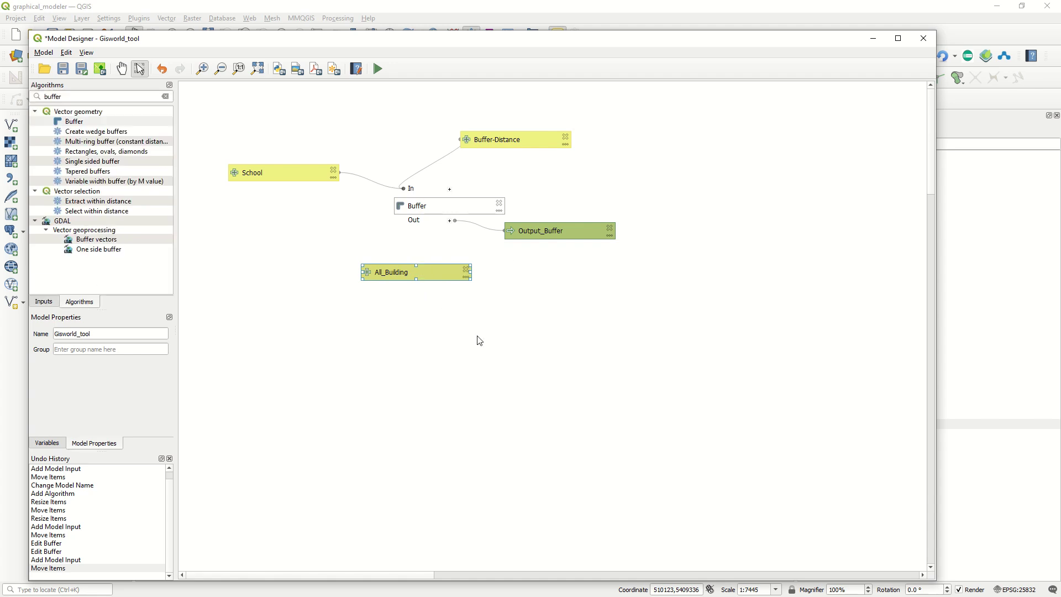
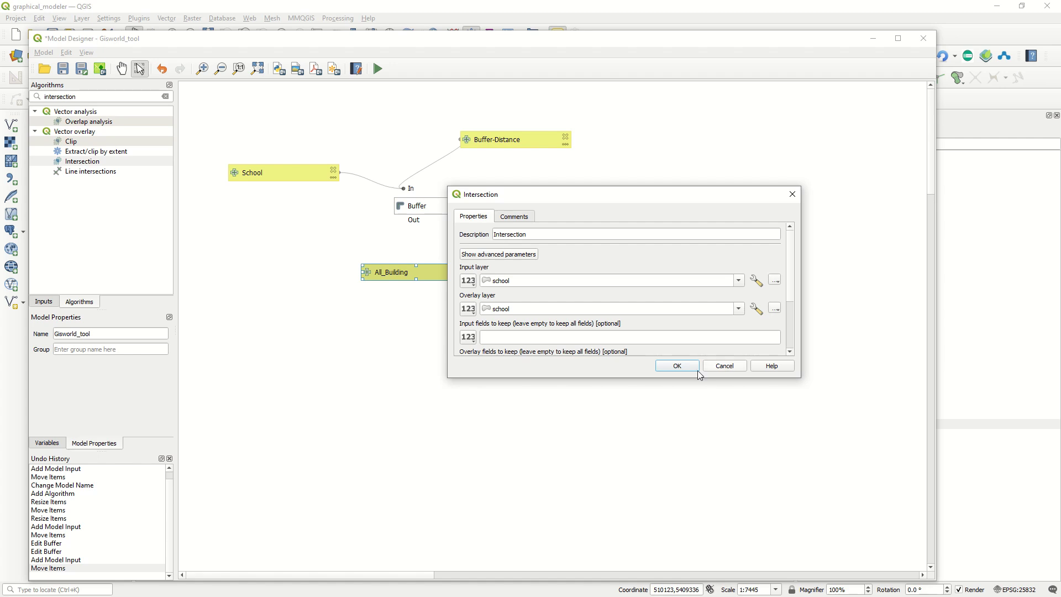
{"action": "left_click", "coordinate": [697, 369]}
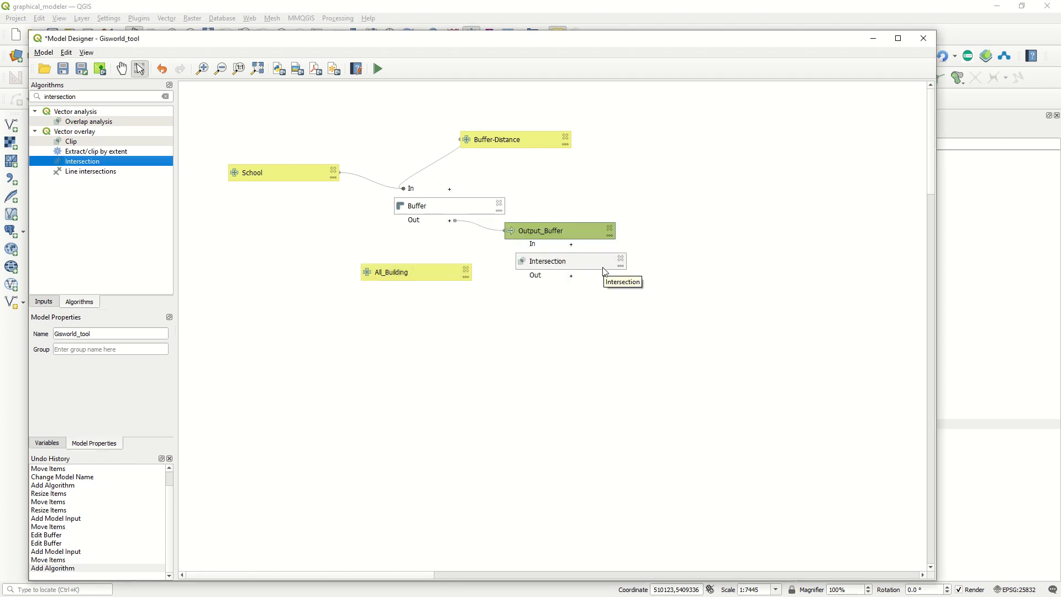
{"action": "left_click", "coordinate": [420, 275]}
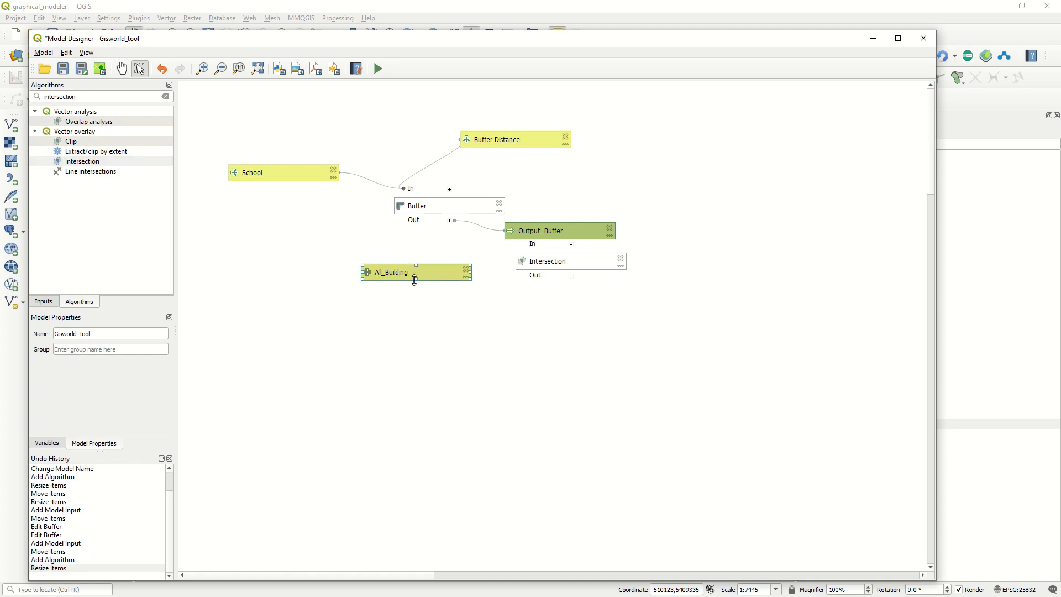
{"action": "left_click_drag", "start_coordinate": [430, 276], "coordinate": [398, 279]}
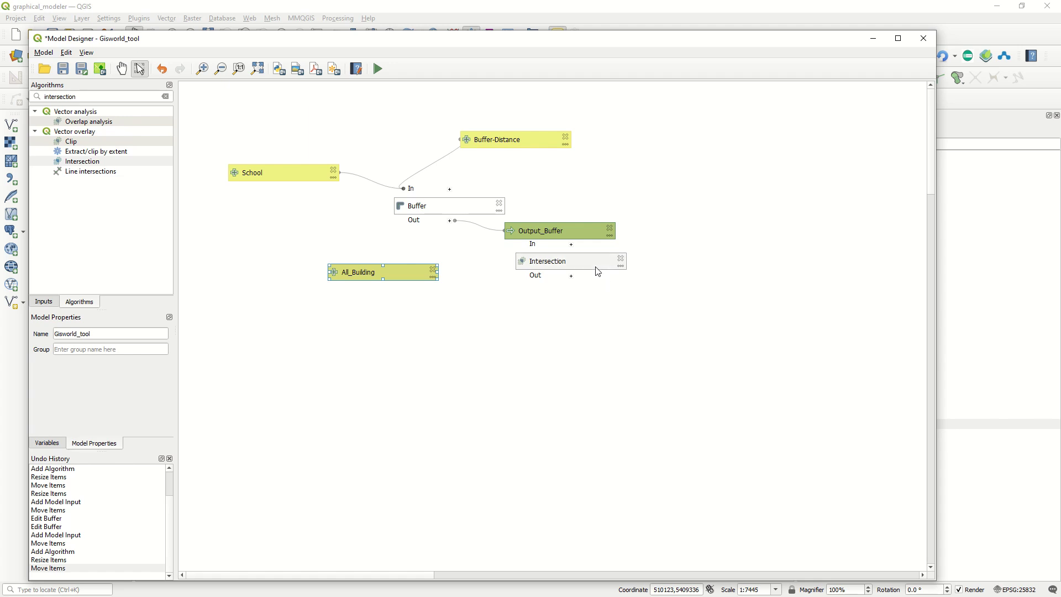
{"action": "left_click", "coordinate": [572, 268]}
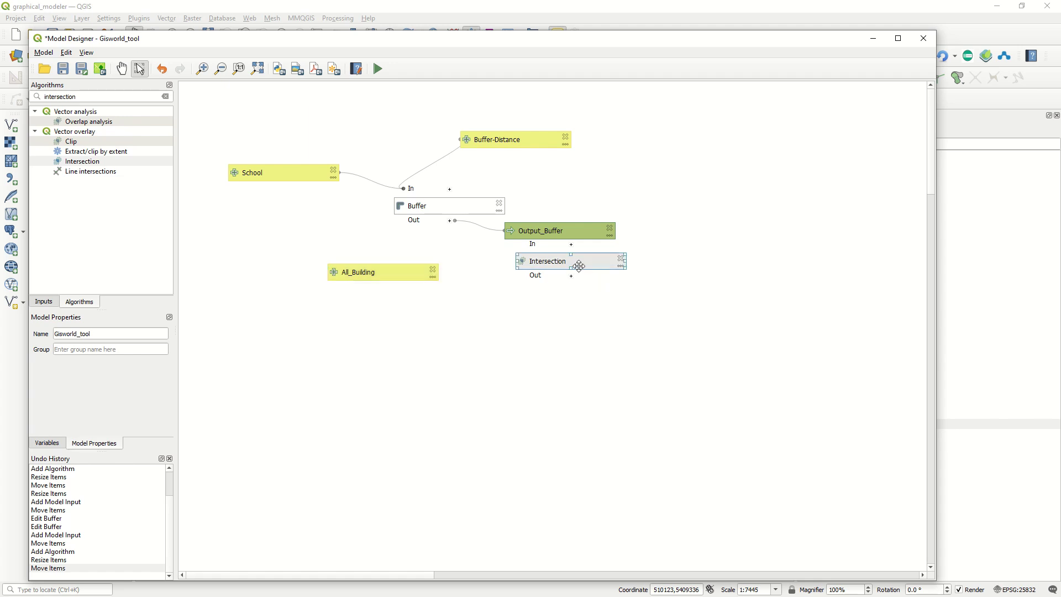
{"action": "left_click_drag", "start_coordinate": [576, 265], "coordinate": [541, 307]}
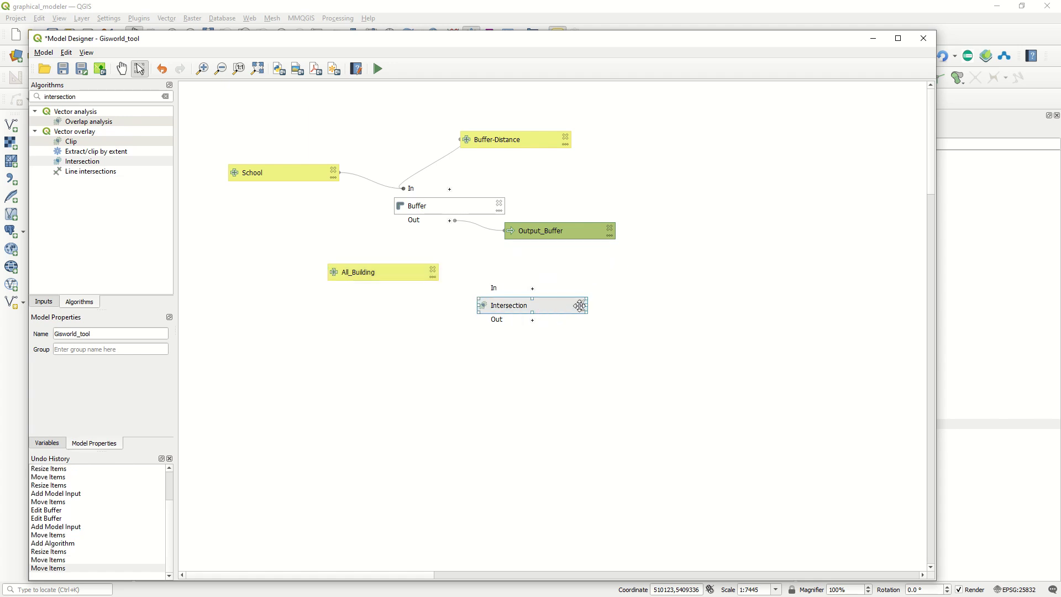
Step: Edit the Intersection algorithm to use Buffer's "Buffered" output as input layer and the All_Building model input as overlay layer
{"action": "left_click", "coordinate": [582, 311]}
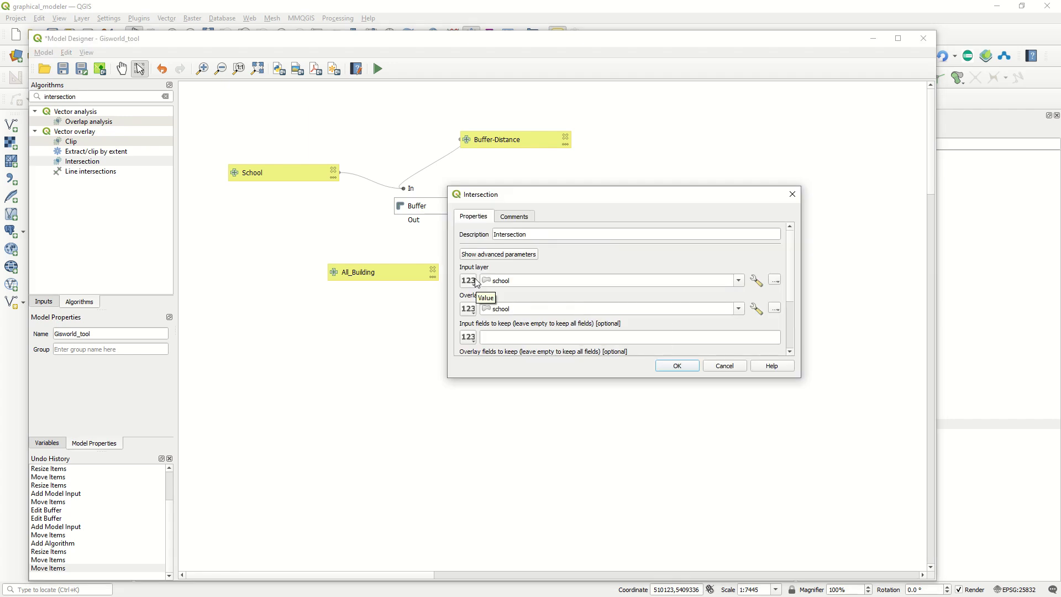
{"action": "left_click", "coordinate": [474, 282]}
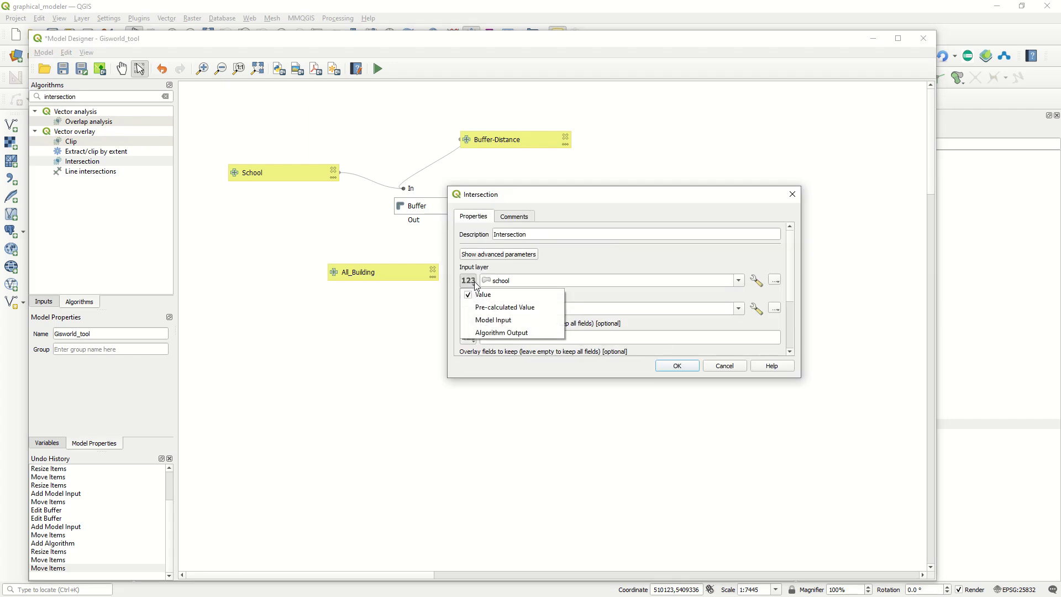
{"action": "left_click", "coordinate": [503, 323]}
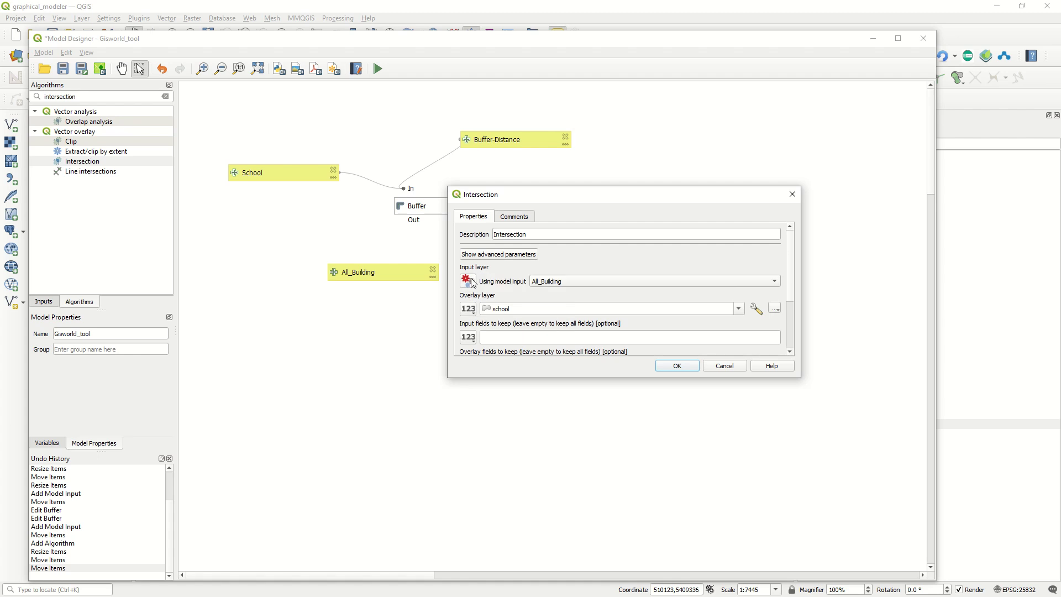
{"action": "left_click", "coordinate": [469, 281]}
{"action": "left_click", "coordinate": [500, 333]}
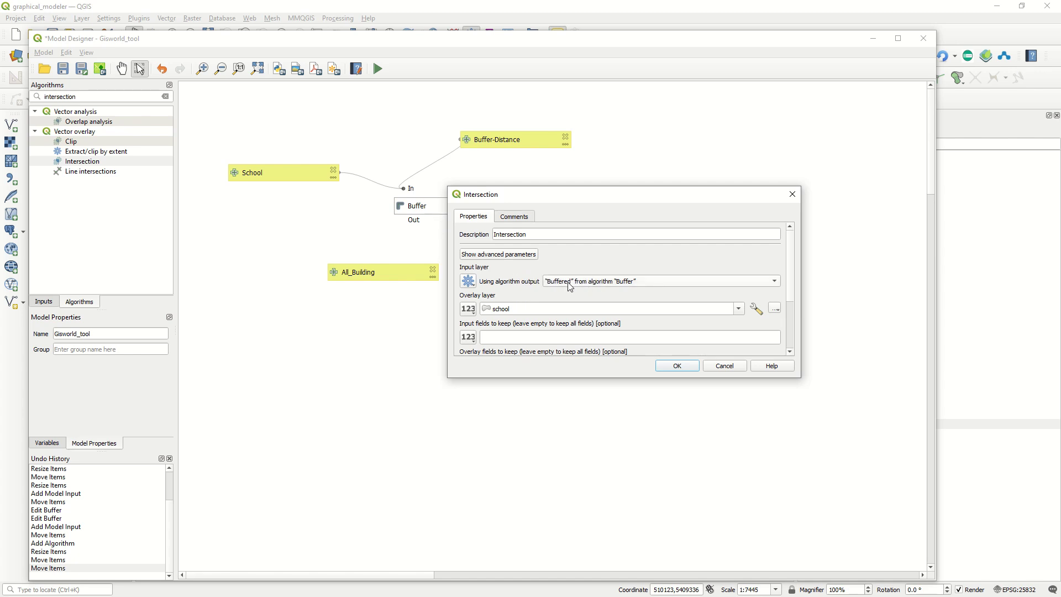
{"action": "left_click", "coordinate": [470, 313]}
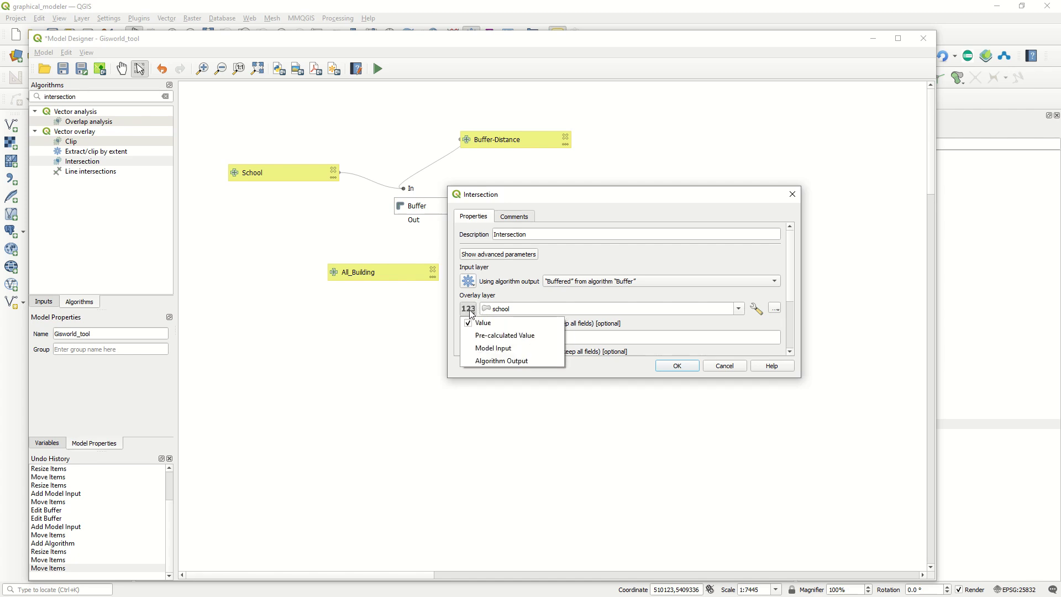
{"action": "left_click", "coordinate": [495, 346]}
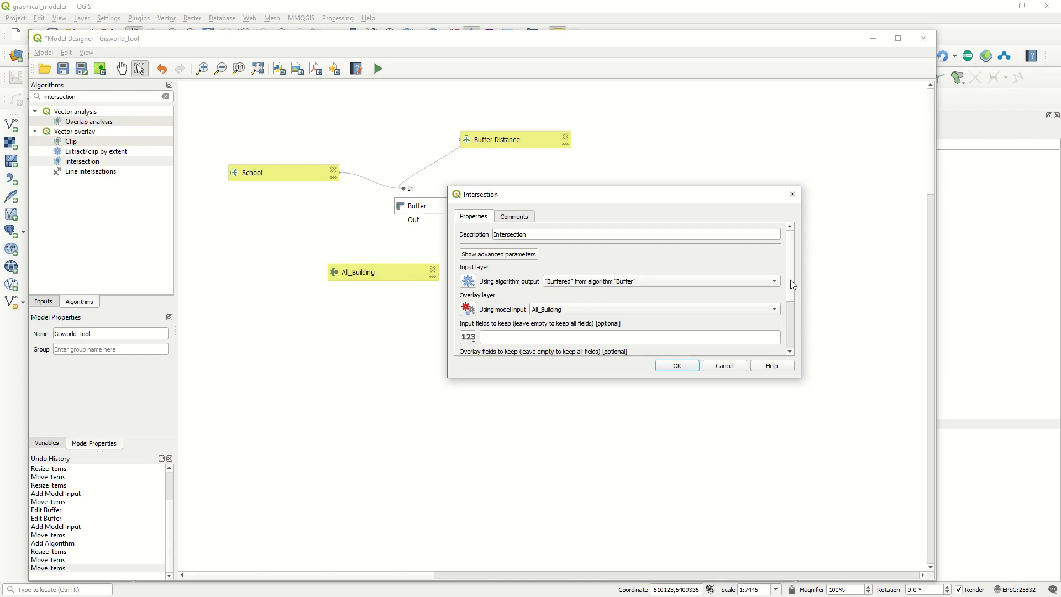
Step: Make the Intersection algorithm depend on the Buffer algorithm and apply its settings to the model
{"action": "scroll", "coordinate": [791, 294], "scroll_direction": "down", "scroll_amount": 3}
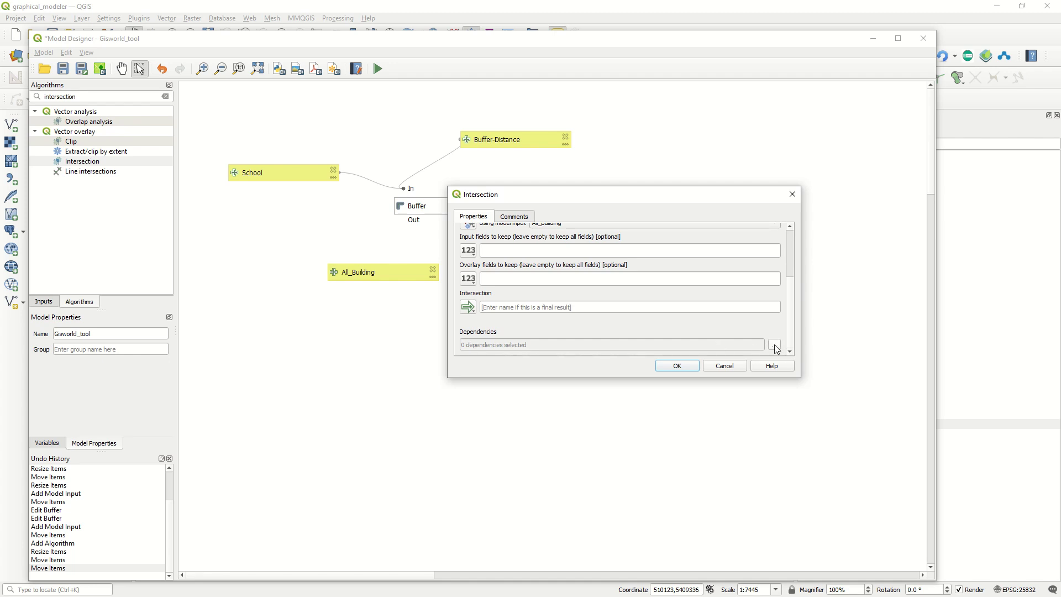
{"action": "left_click", "coordinate": [775, 344]}
{"action": "left_click", "coordinate": [464, 249]}
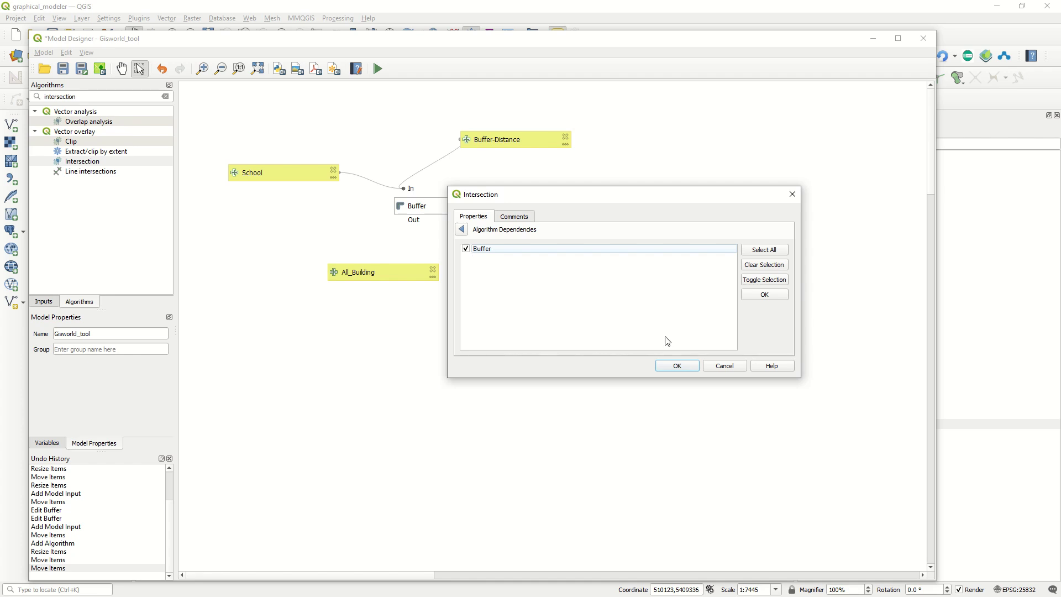
{"action": "left_click", "coordinate": [687, 367]}
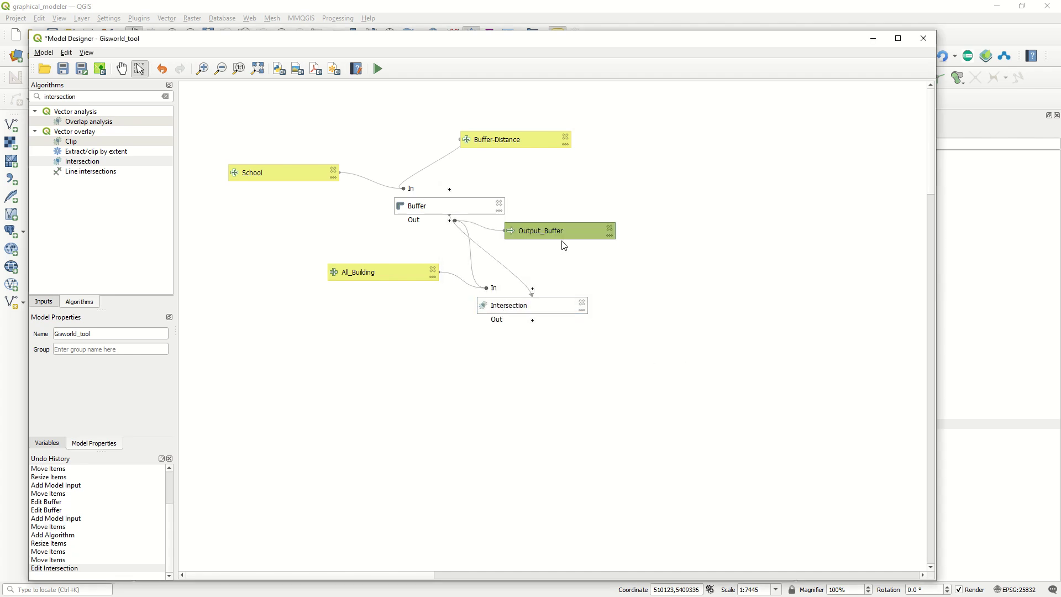
Step: Reopen the Intersection algorithm and name its final output Final result
{"action": "left_click", "coordinate": [586, 314]}
{"action": "double_click", "coordinate": [585, 313]}
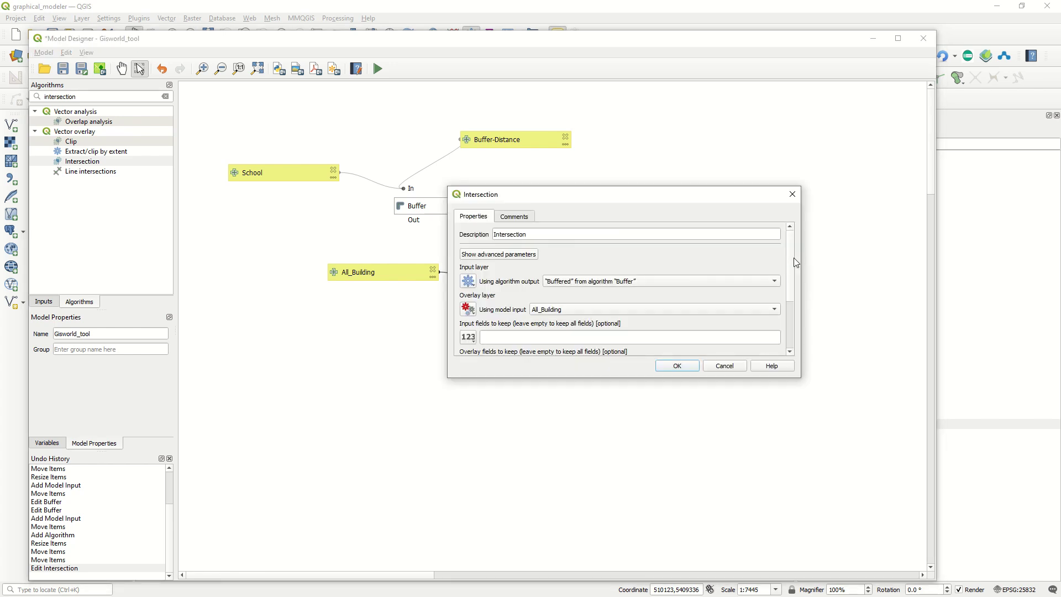
{"action": "left_click_drag", "start_coordinate": [795, 265], "coordinate": [793, 347]}
{"action": "left_click", "coordinate": [529, 310]}
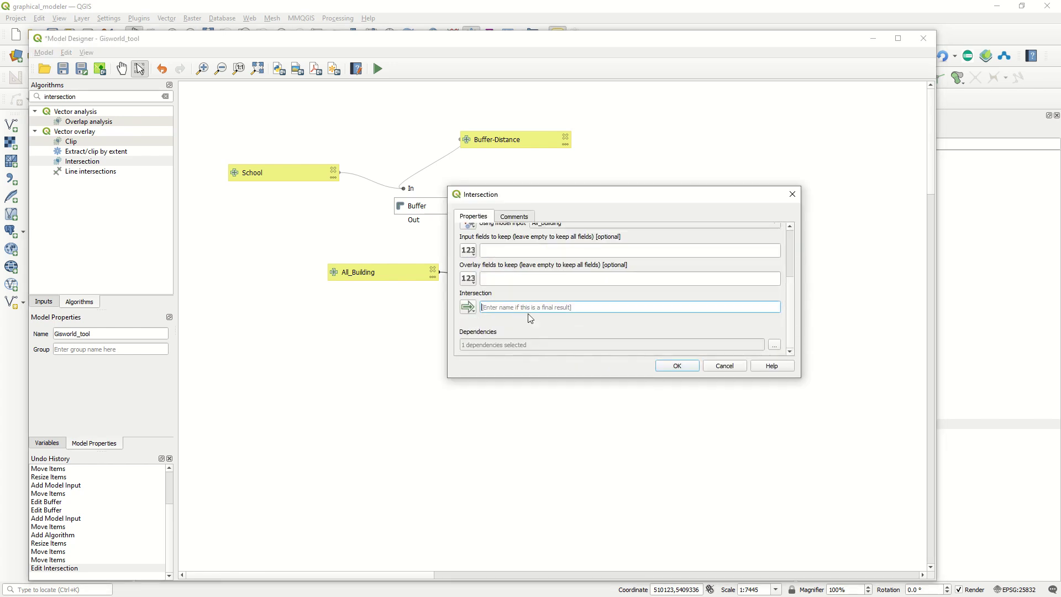
{"action": "type", "text": "Final result"}
{"action": "left_click", "coordinate": [679, 366]}
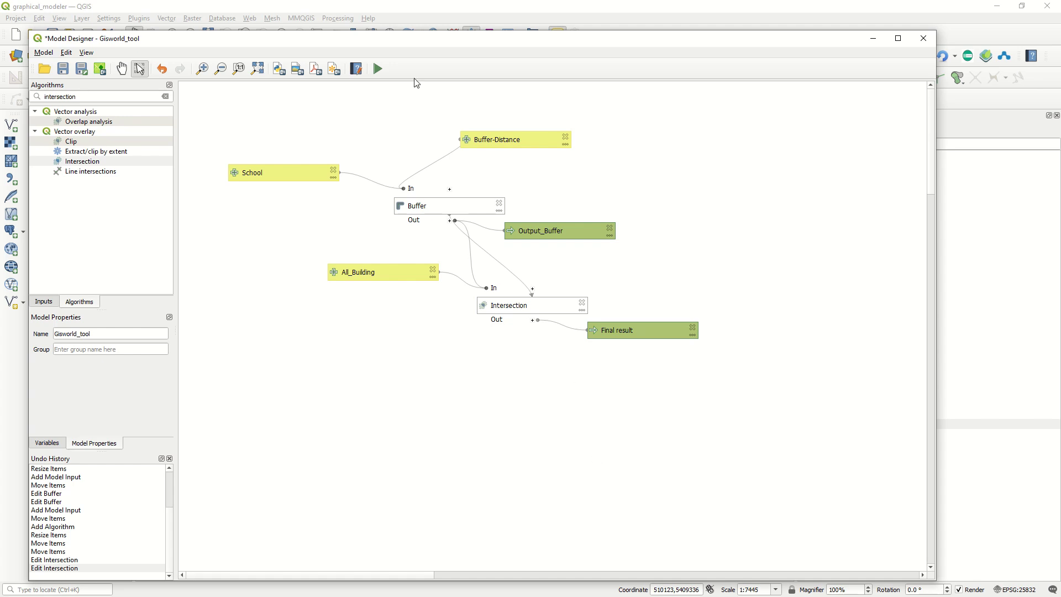
Step: Run the model with the building layer as All_Building and a Buffer-Distance of 400, and close the run dialog
{"action": "left_click", "coordinate": [378, 69]}
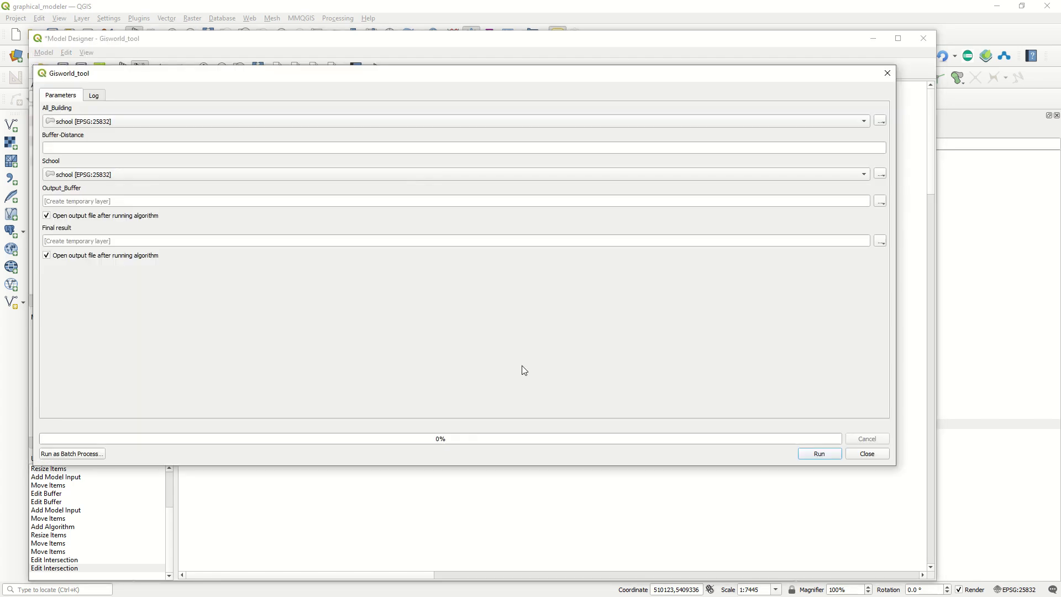
{"action": "left_click", "coordinate": [139, 124]}
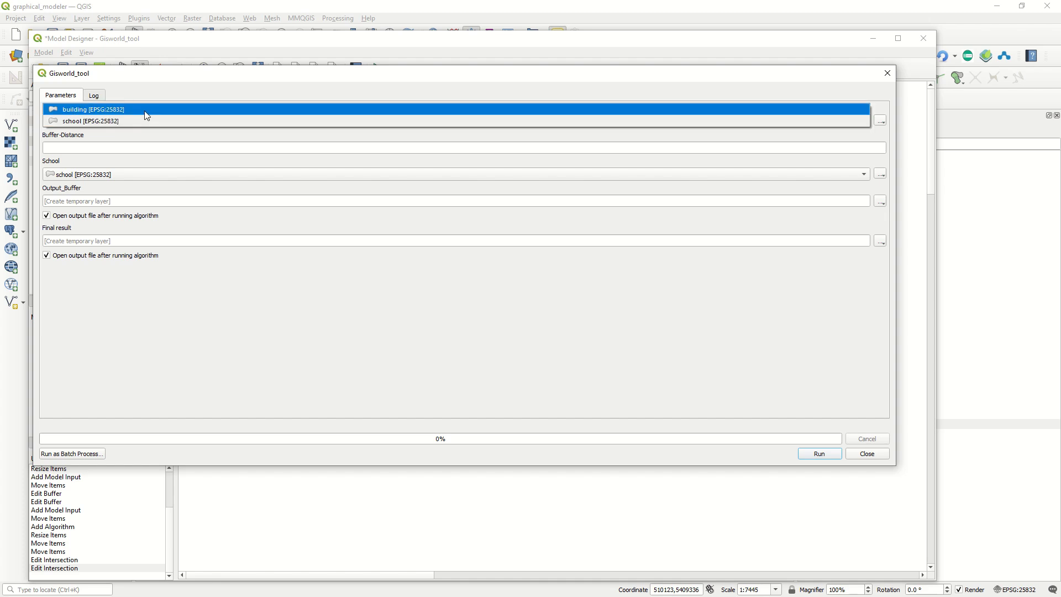
{"action": "left_click", "coordinate": [147, 115]}
{"action": "left_click", "coordinate": [79, 151]}
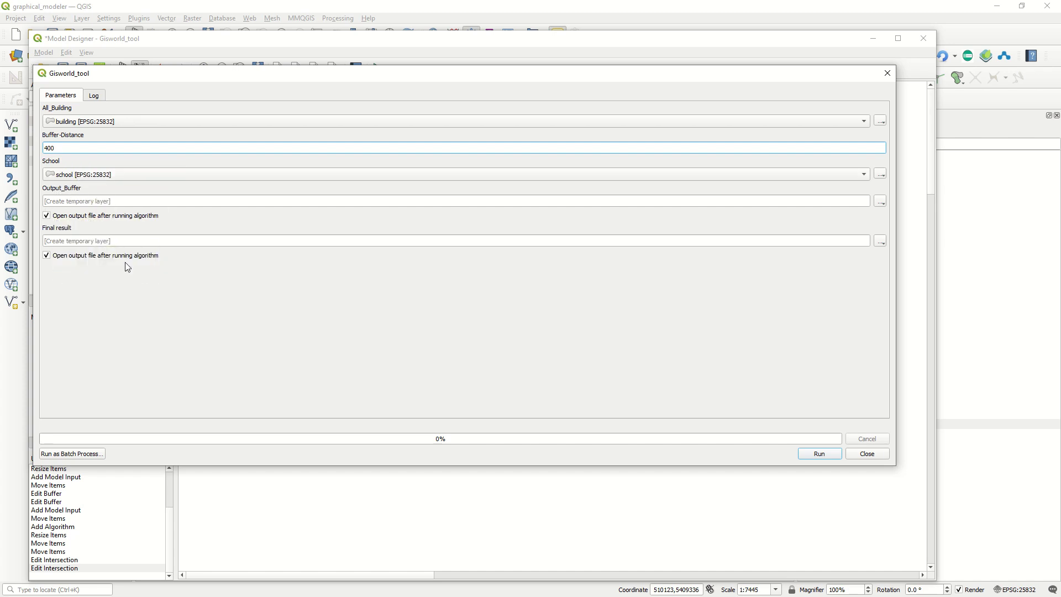
{"action": "left_click", "coordinate": [817, 459]}
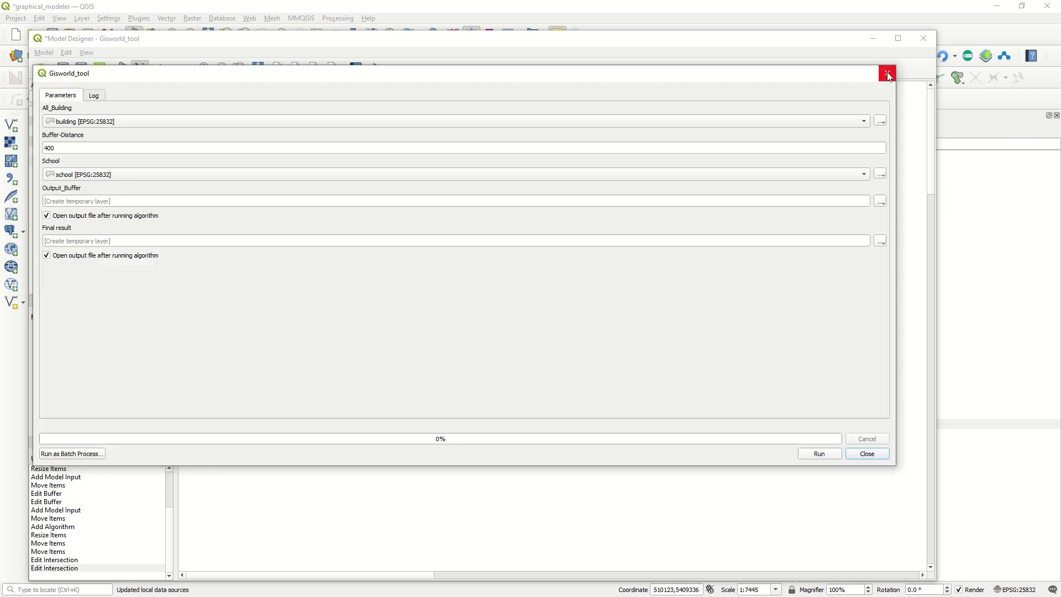
{"action": "left_click", "coordinate": [887, 77]}
Step: Examine the Final result layer alone on the map by hiding Output_Buffer, school and building, and show those layers again
{"action": "left_click", "coordinate": [873, 38]}
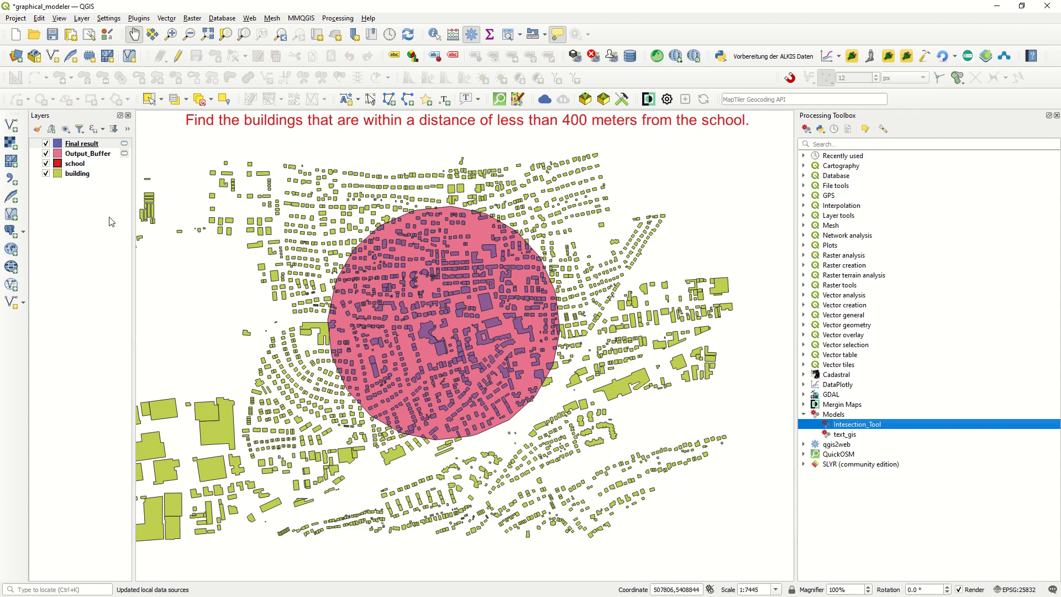
{"action": "left_click", "coordinate": [46, 154]}
{"action": "left_click", "coordinate": [45, 163]}
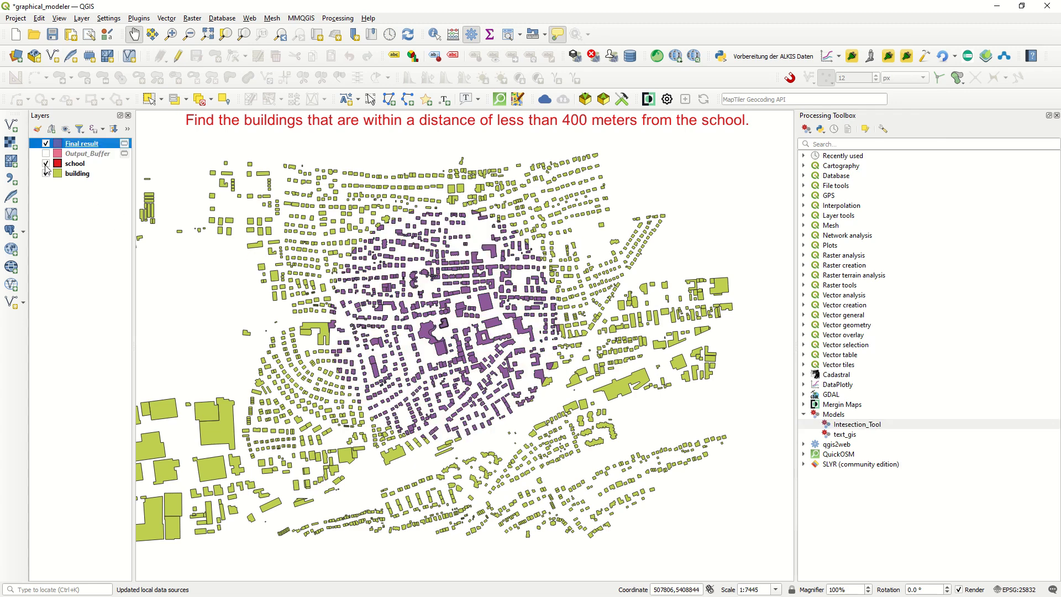
{"action": "left_click", "coordinate": [46, 174]}
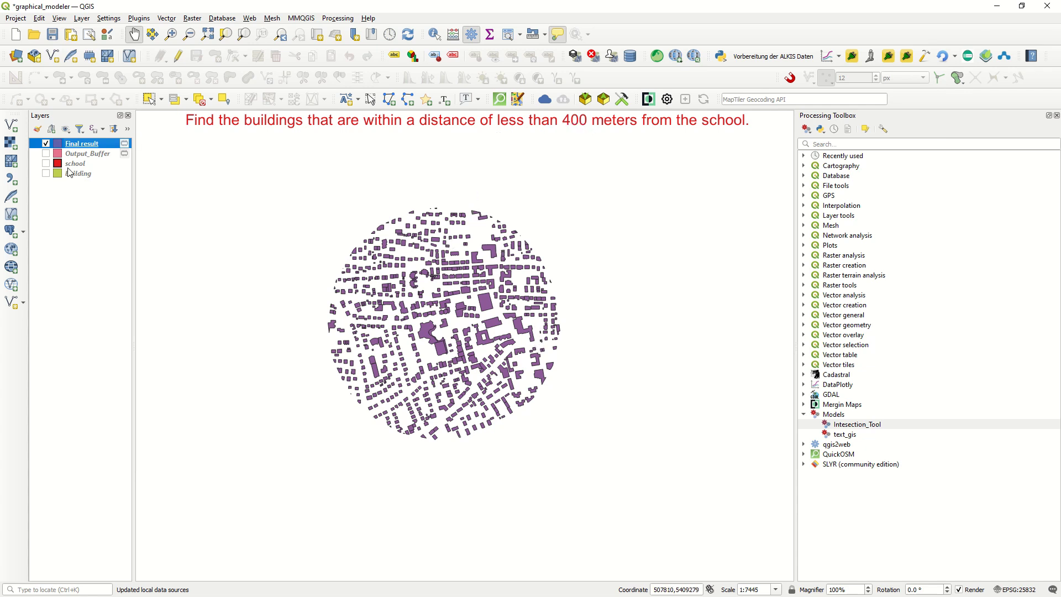
{"action": "left_click", "coordinate": [46, 153]}
{"action": "left_click", "coordinate": [46, 163]}
{"action": "left_click", "coordinate": [46, 174]}
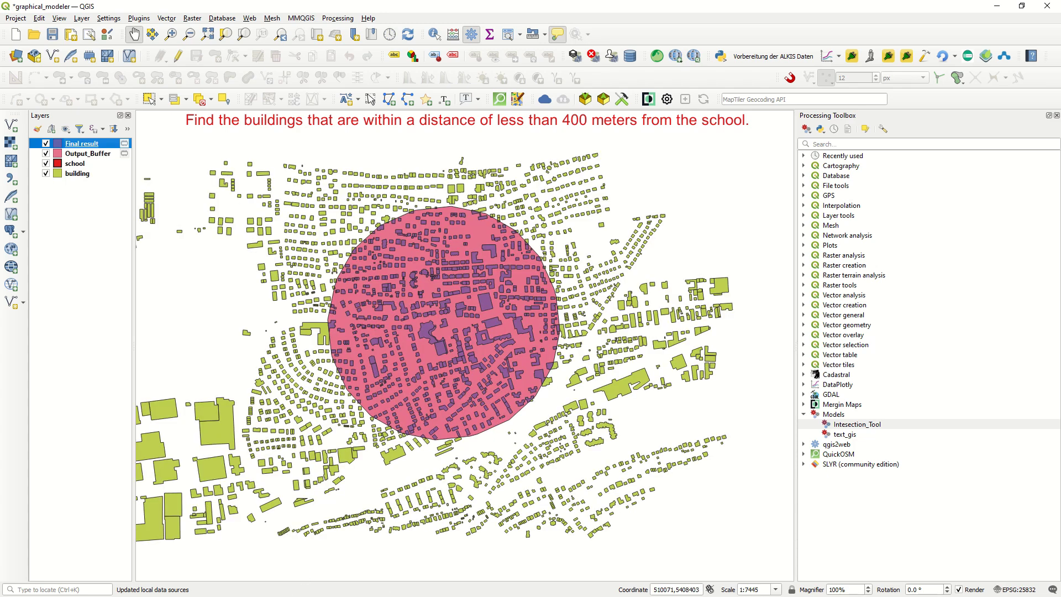
Step: Return to the Model Designer, search the algorithms for export, and add Export print layout as PDF below Final result
{"action": "key", "text": "alt+Tab"}
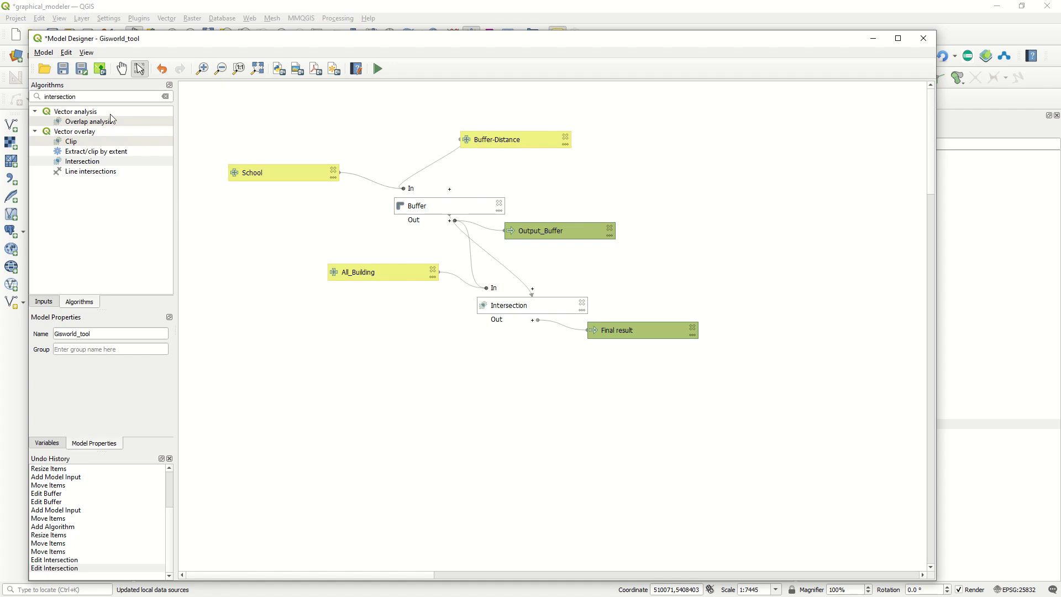
{"action": "double_click", "coordinate": [84, 98]}
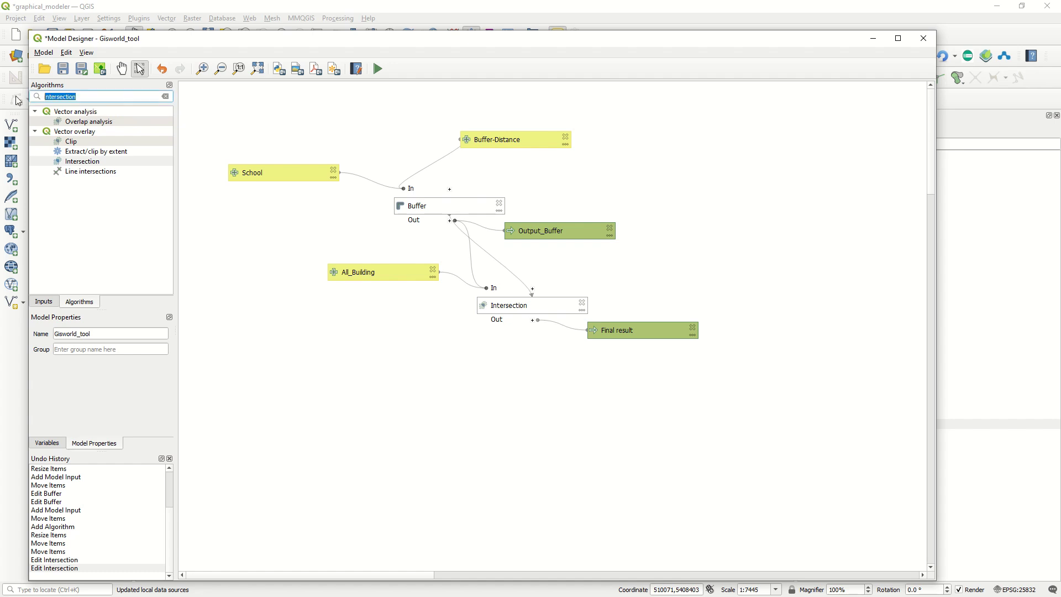
{"action": "type", "text": "export"}
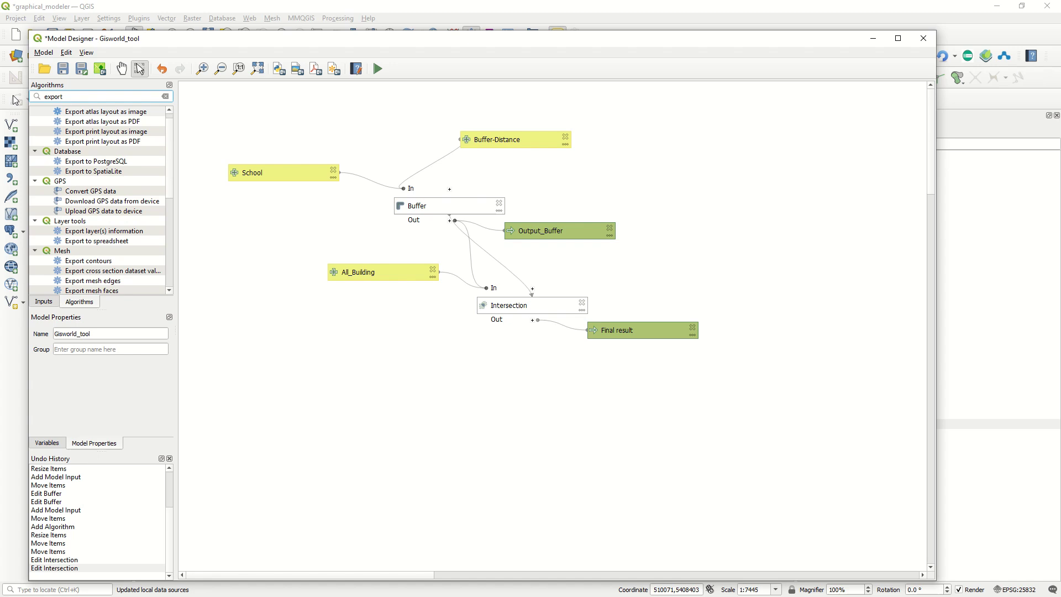
{"action": "left_click_drag", "start_coordinate": [130, 143], "coordinate": [686, 350]}
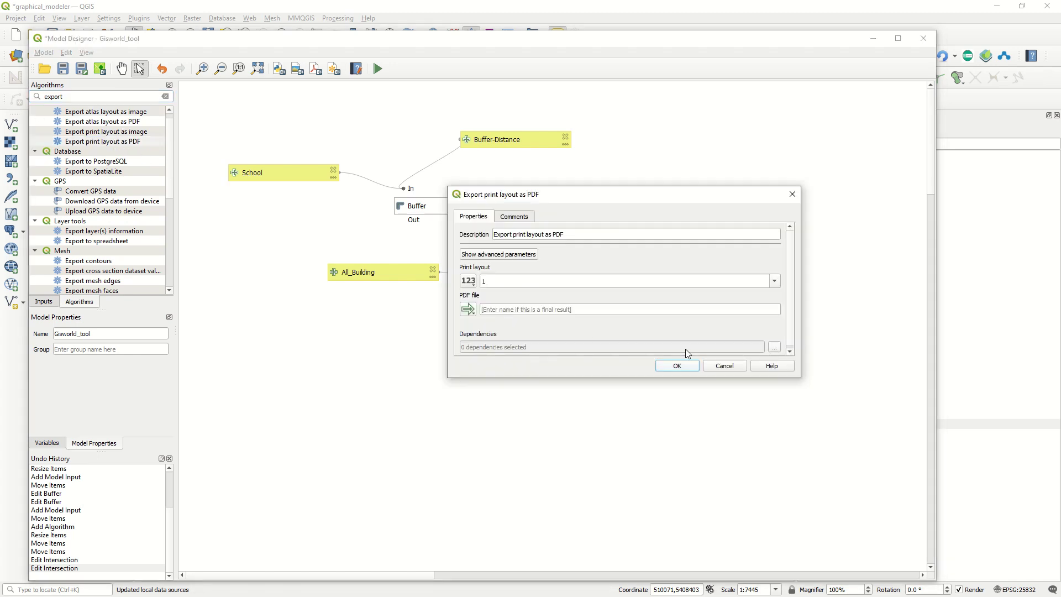
Step: Set the PDF export's print layout to Layout 1 and name its PDF file output Final PDF Map
{"action": "left_click", "coordinate": [473, 283]}
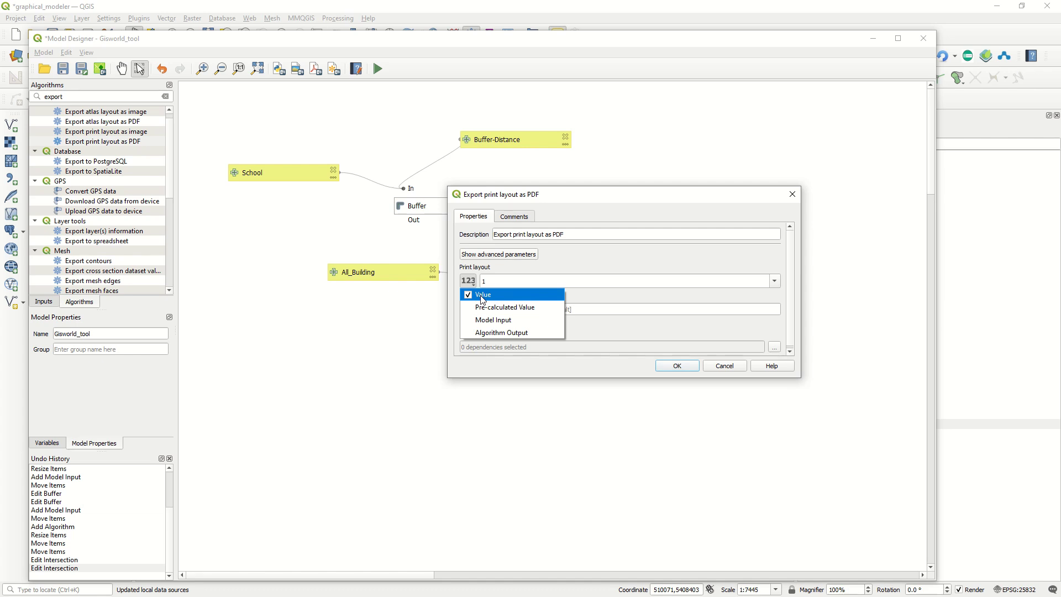
{"action": "left_click", "coordinate": [482, 300]}
{"action": "left_click", "coordinate": [774, 281]}
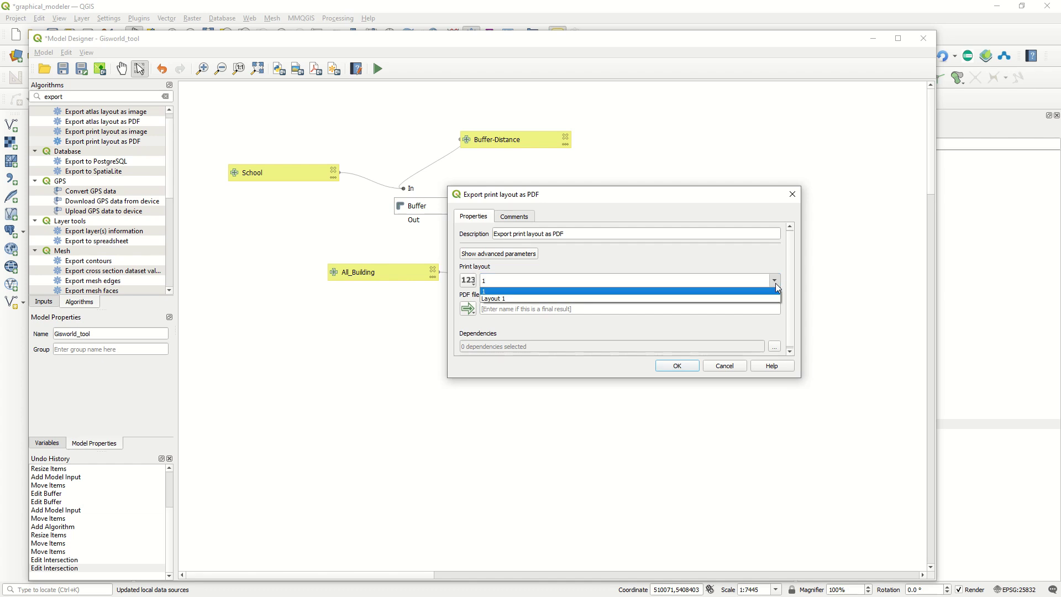
{"action": "left_click", "coordinate": [550, 299]}
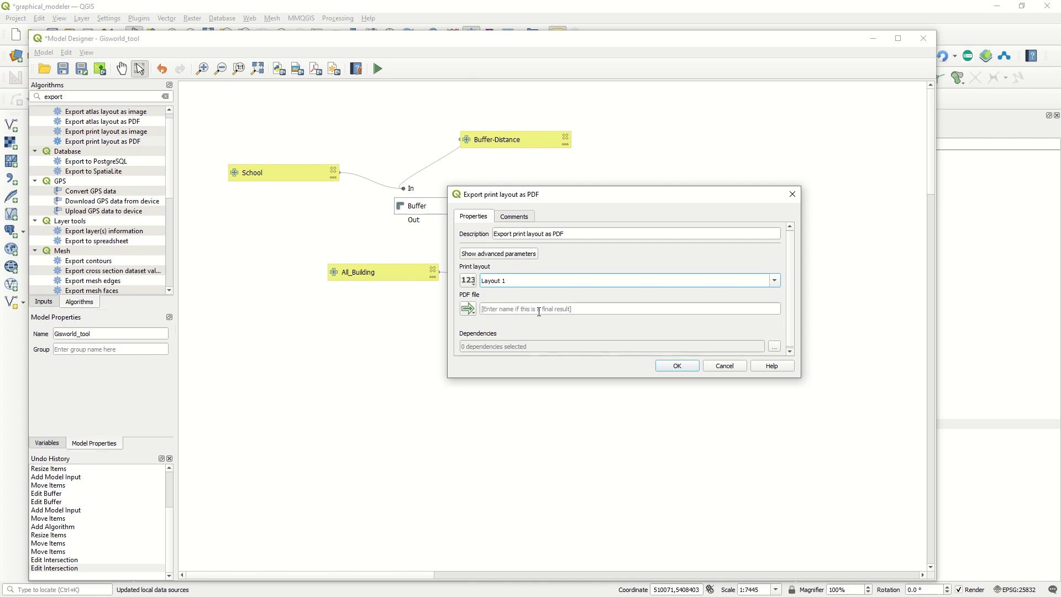
{"action": "left_click", "coordinate": [539, 311]}
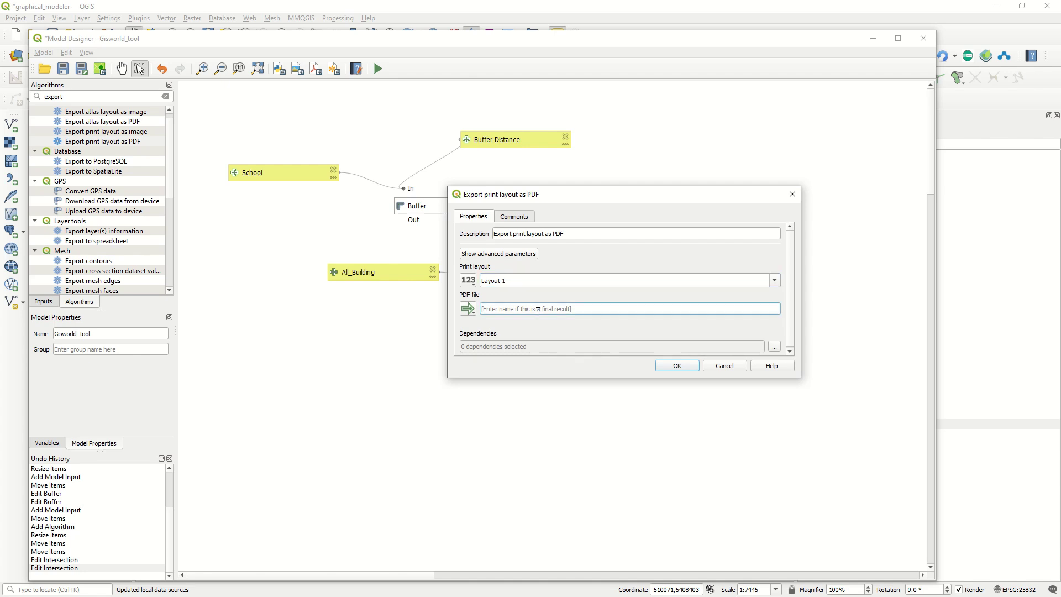
{"action": "type", "text": "Fi"}
{"action": "key", "text": "BackSpace"}
{"action": "key", "text": "BackSpace"}
{"action": "type", "text": "Map"}
{"action": "left_click", "coordinate": [677, 366]}
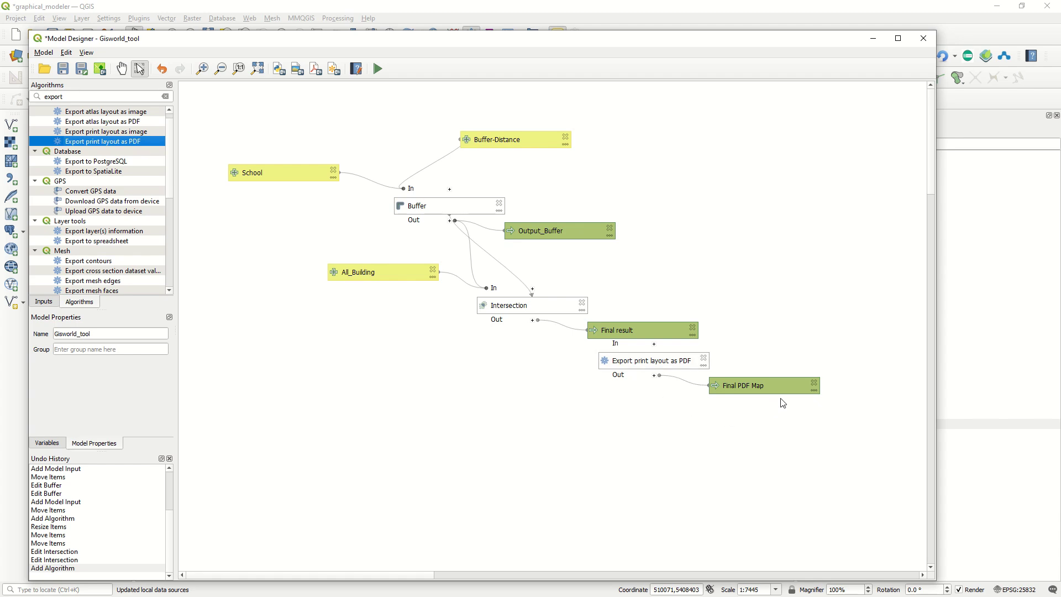
Step: Run the model with Final PDF Map saved as text1.pdf in C:/Models, and close the run dialog
{"action": "left_click", "coordinate": [378, 69]}
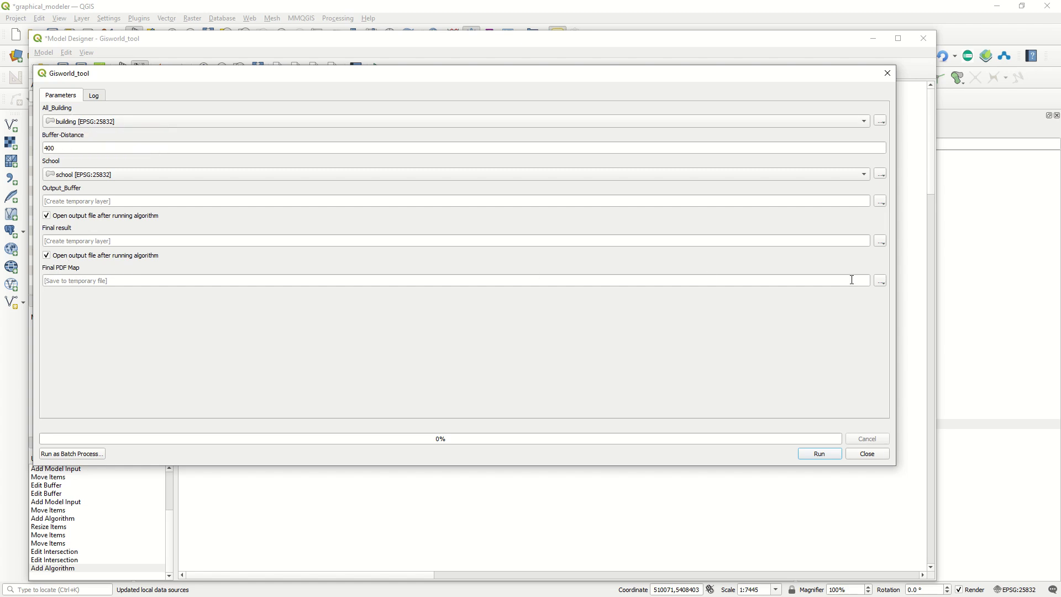
{"action": "left_click", "coordinate": [881, 281]}
{"action": "left_click", "coordinate": [897, 304]}
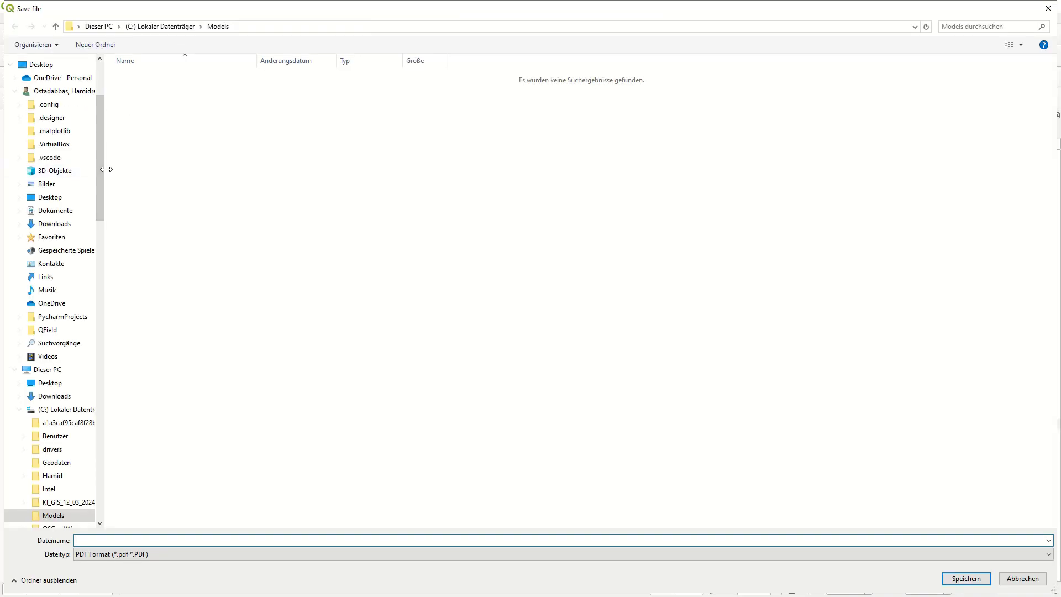
{"action": "left_click_drag", "start_coordinate": [106, 169], "coordinate": [58, 171]}
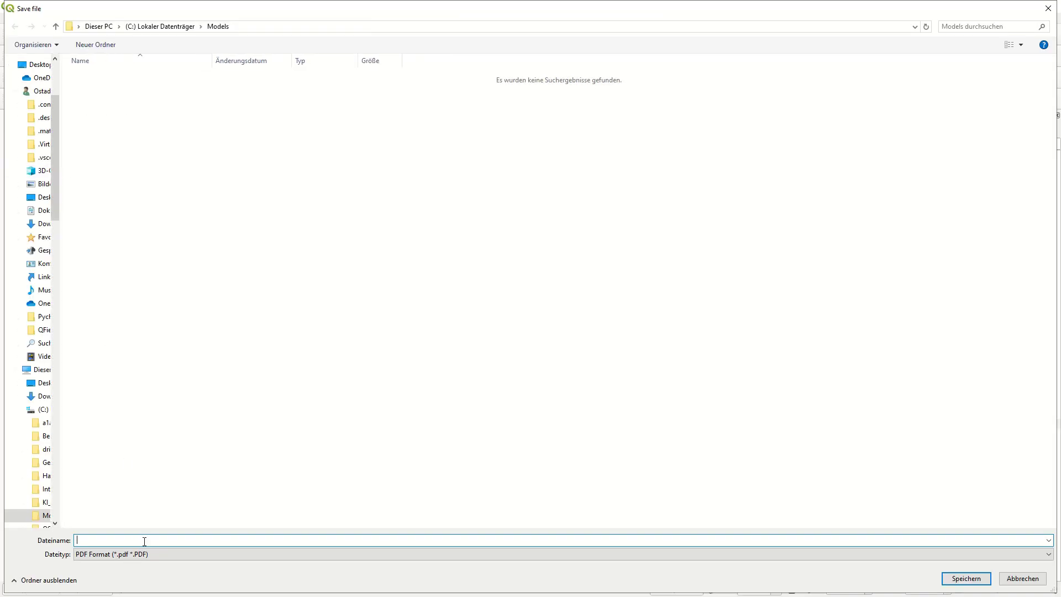
{"action": "type", "text": "t1"}
{"action": "left_click", "coordinate": [962, 578]}
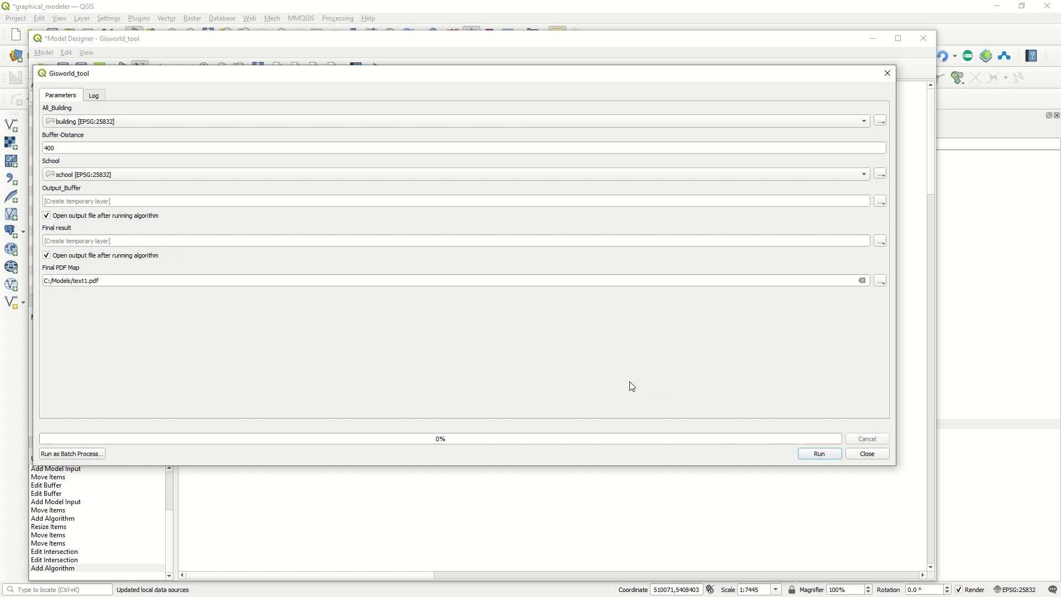
{"action": "left_click", "coordinate": [820, 454]}
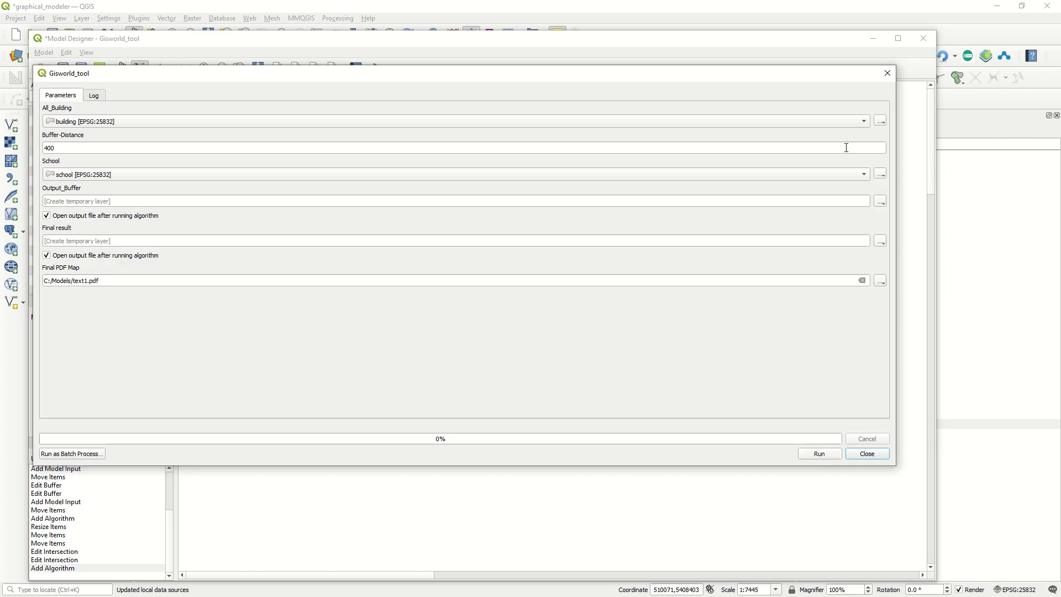
{"action": "left_click", "coordinate": [888, 73]}
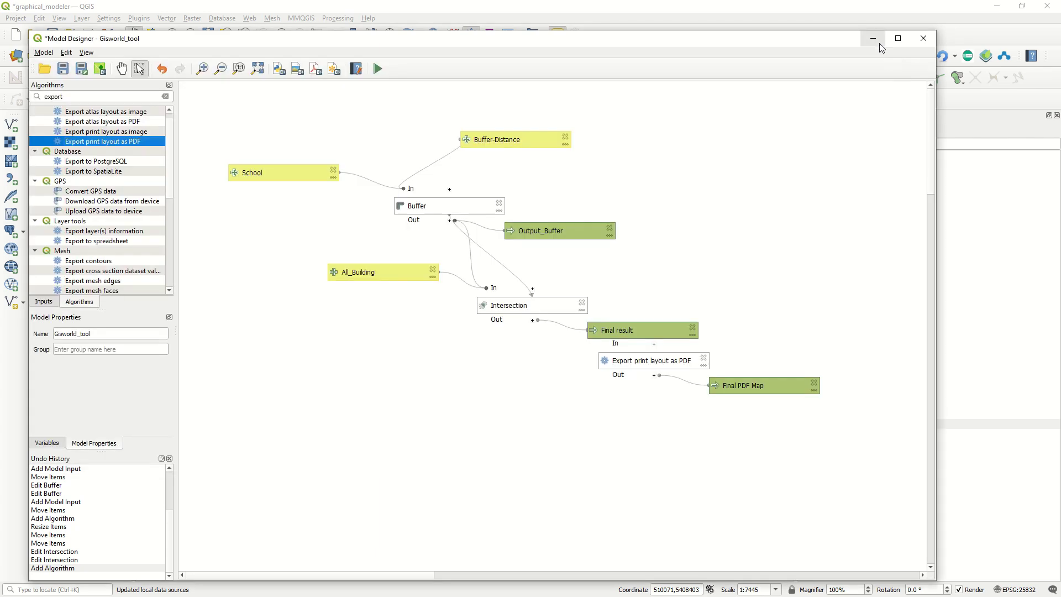
Step: Open the exported text1.pdf from C:\Models in Adobe Acrobat, examine the map, and return to QGIS
{"action": "left_click", "coordinate": [874, 38]}
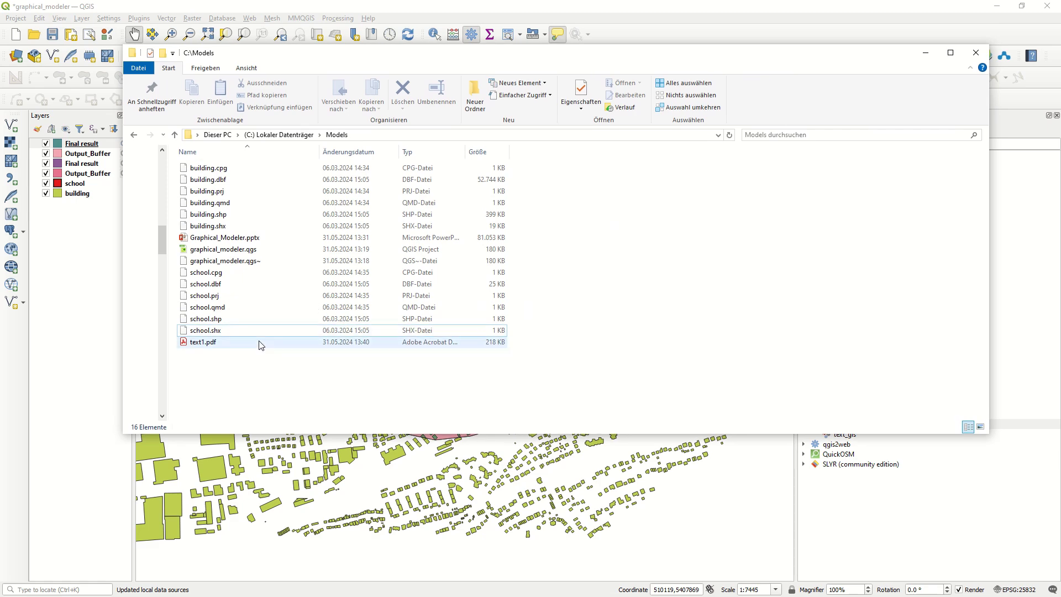
{"action": "double_click", "coordinate": [238, 343]}
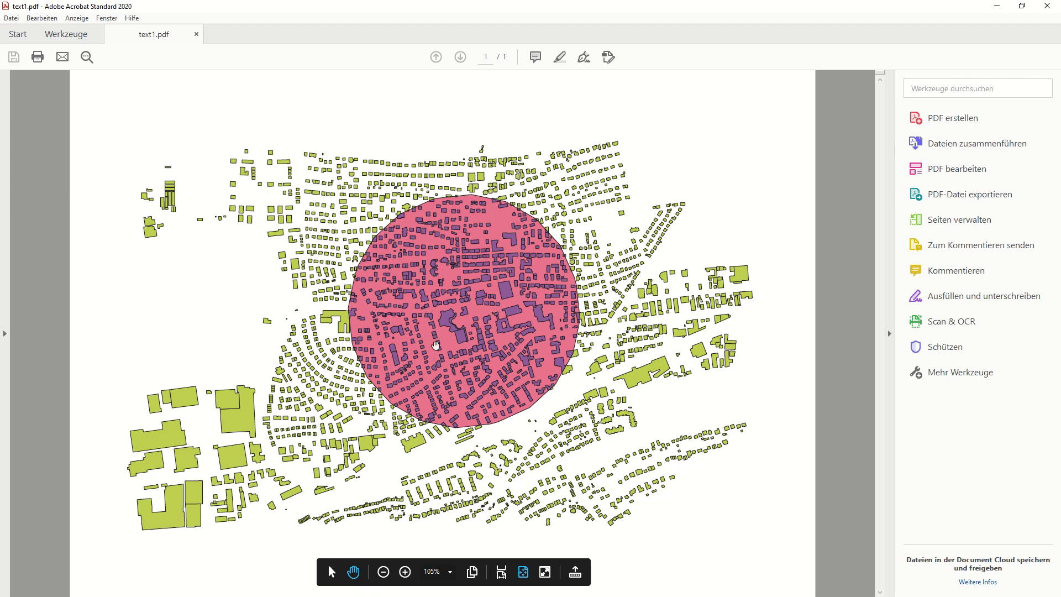
{"action": "left_click", "coordinate": [995, 11]}
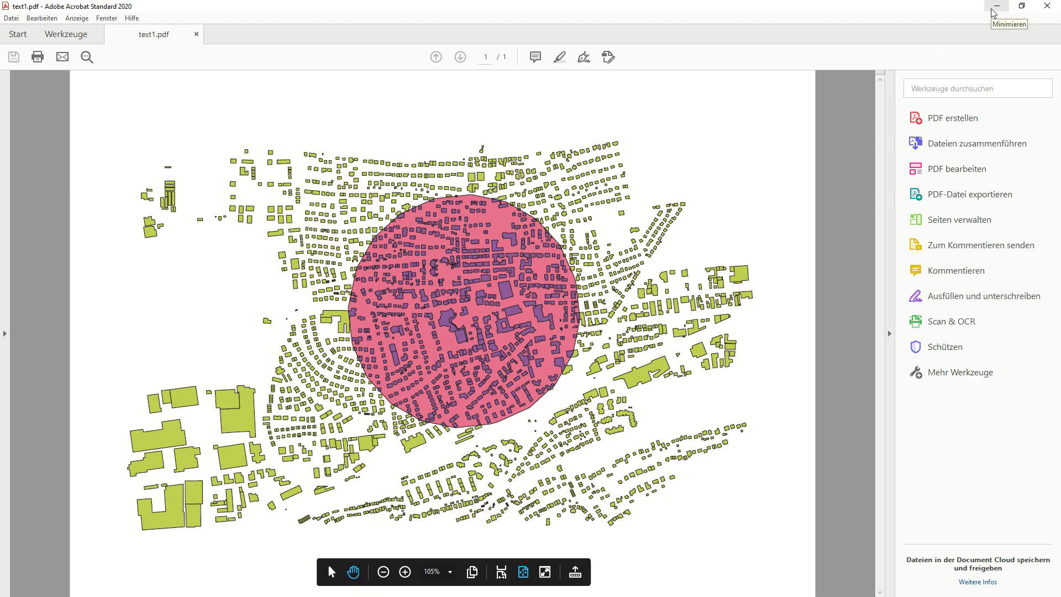
{"action": "left_click", "coordinate": [926, 54]}
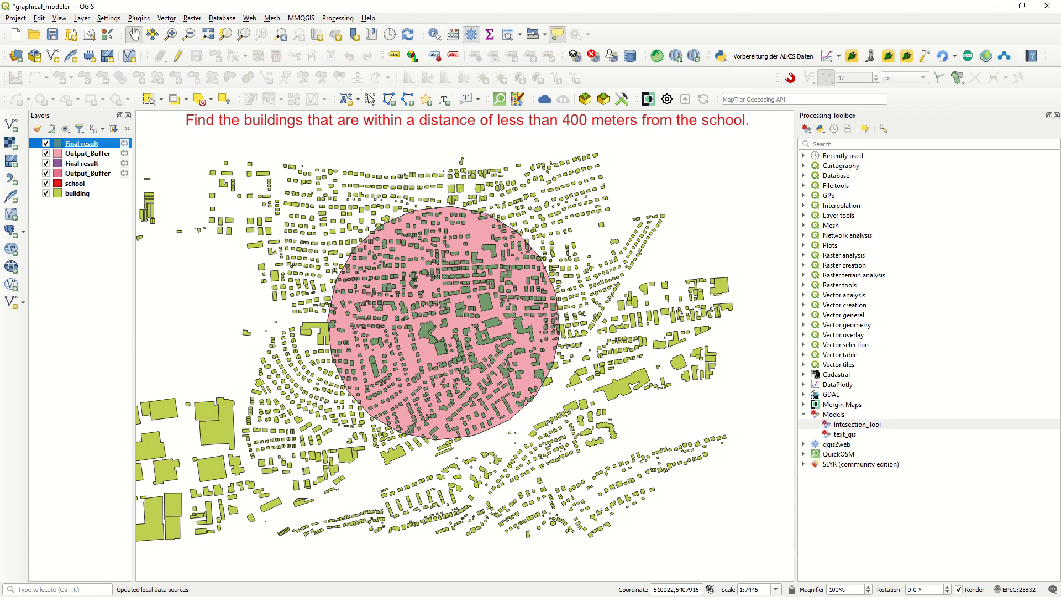
Step: Check the folder offered for saving the Gisworld_tool model, cancel without saving, and return to the main QGIS window
{"action": "key", "text": "alt+Tab"}
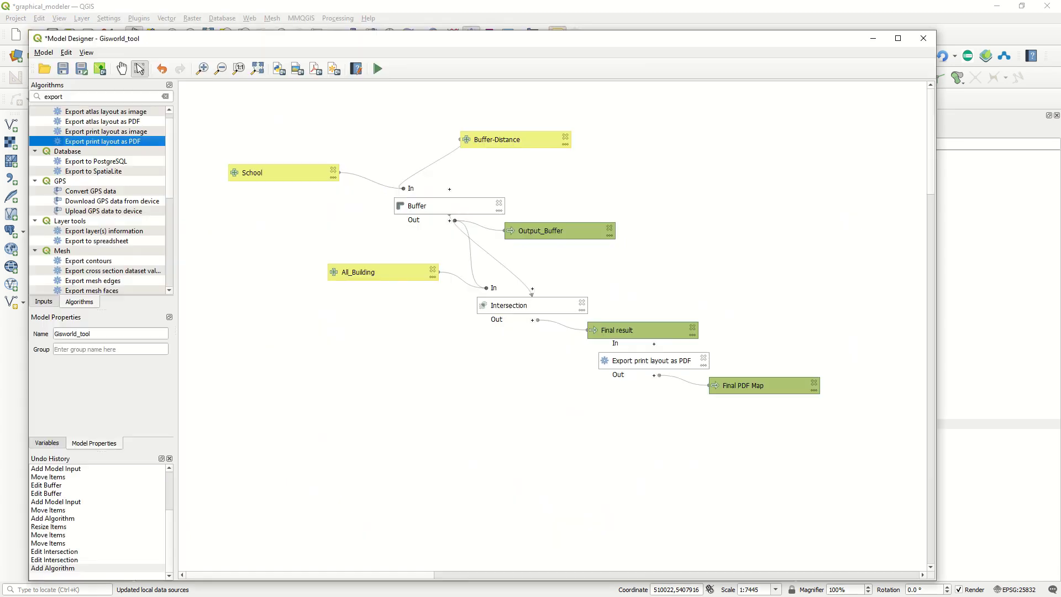
{"action": "left_click", "coordinate": [63, 69]}
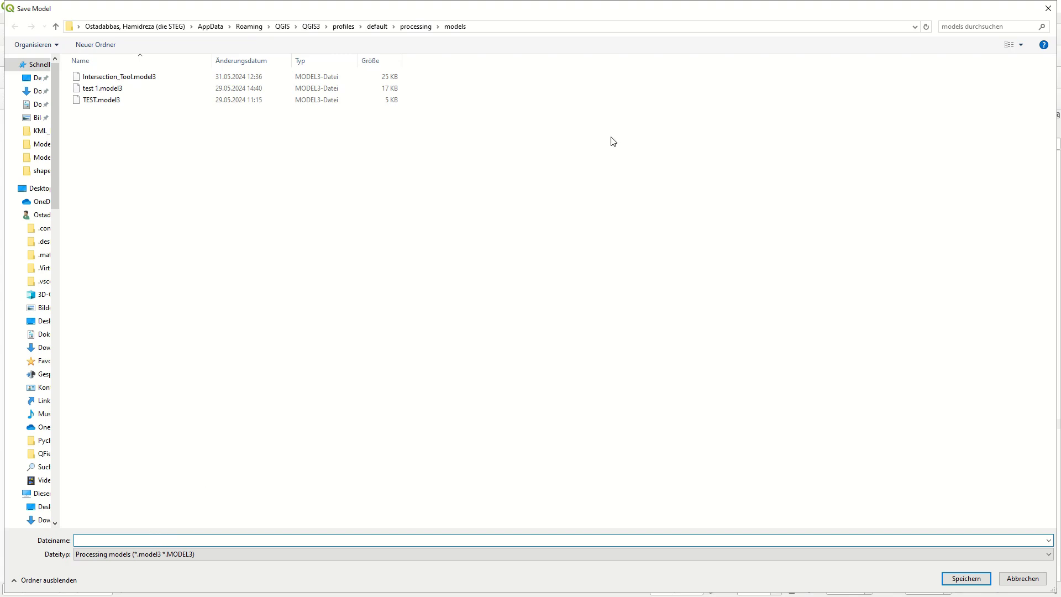
{"action": "left_click", "coordinate": [1048, 9]}
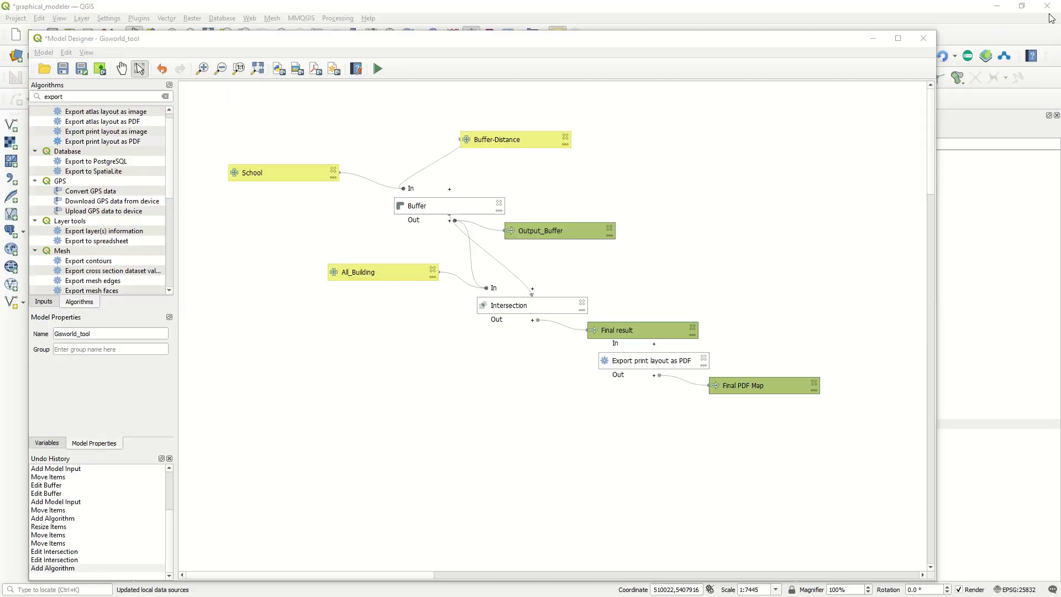
{"action": "left_click", "coordinate": [879, 42]}
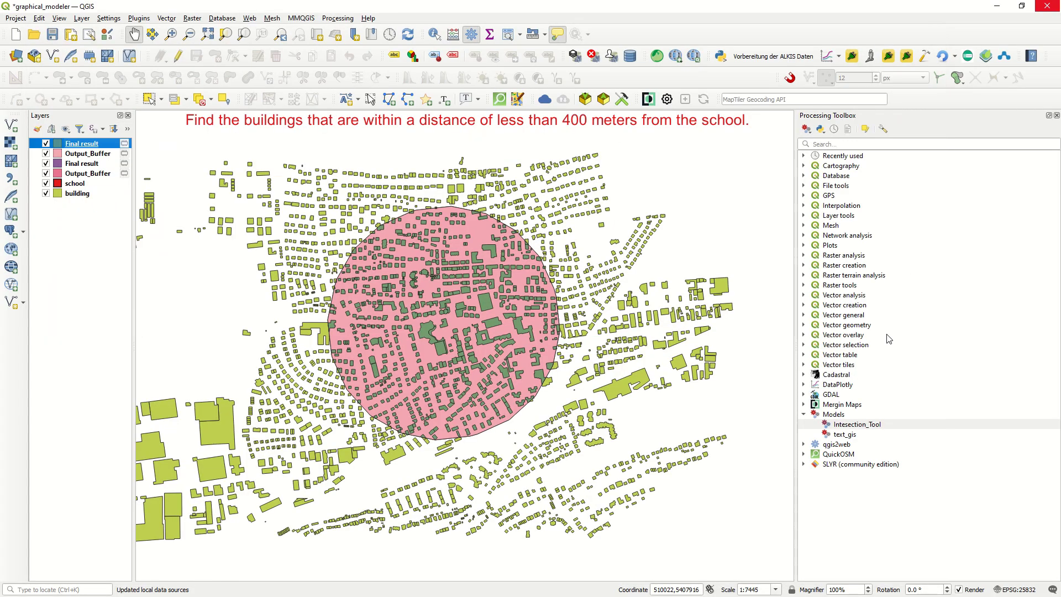
Step: Open the existing Intesection_Tool model from the Processing Toolbox for editing, examine its workflow, and close it unchanged
{"action": "left_click", "coordinate": [846, 426]}
{"action": "right_click", "coordinate": [846, 425]}
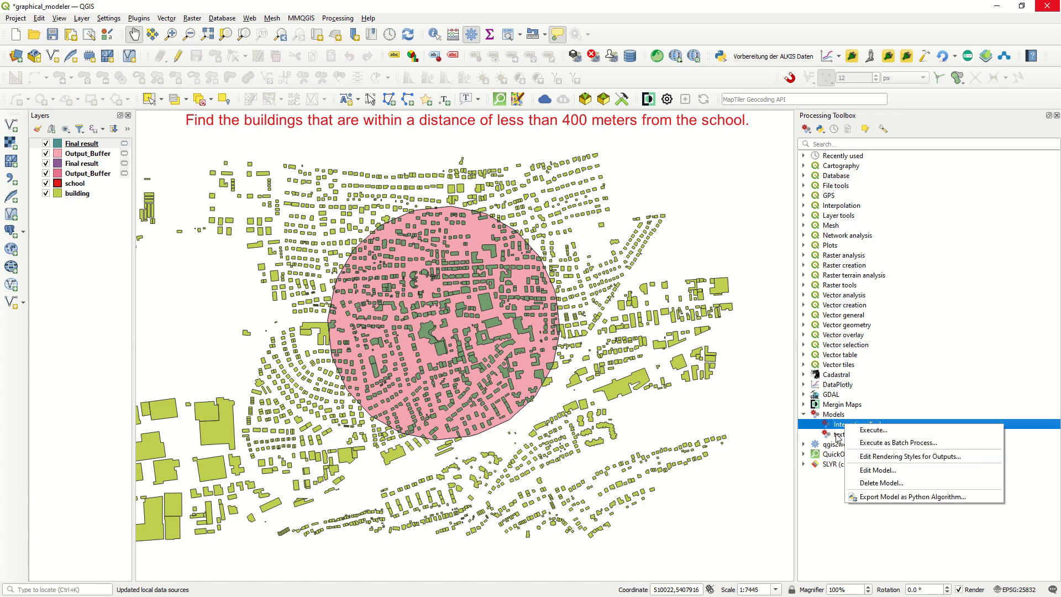
{"action": "left_click", "coordinate": [920, 387]}
{"action": "left_click", "coordinate": [867, 426]}
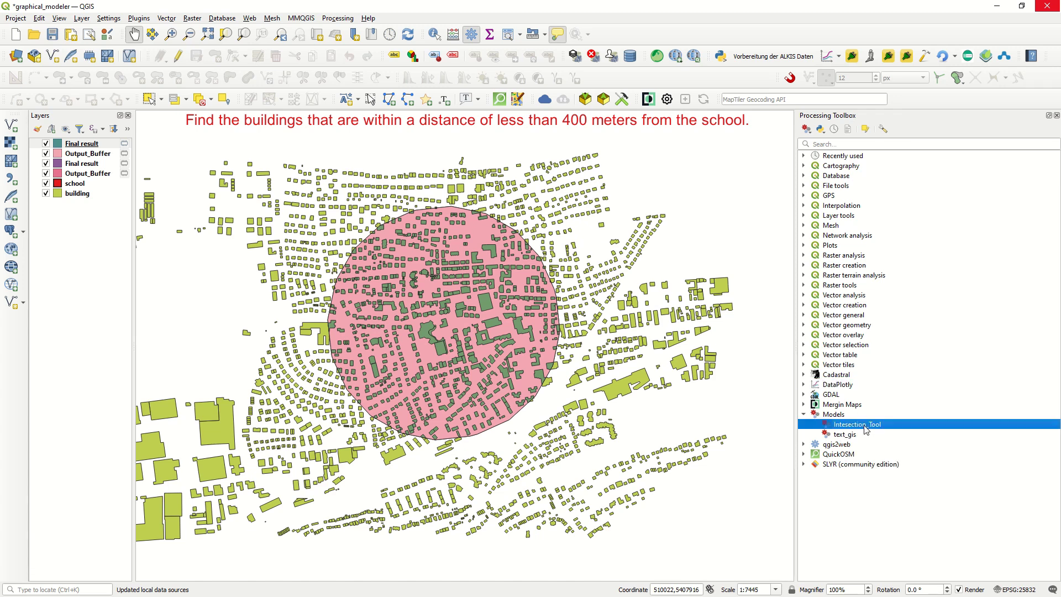
{"action": "right_click", "coordinate": [864, 425]}
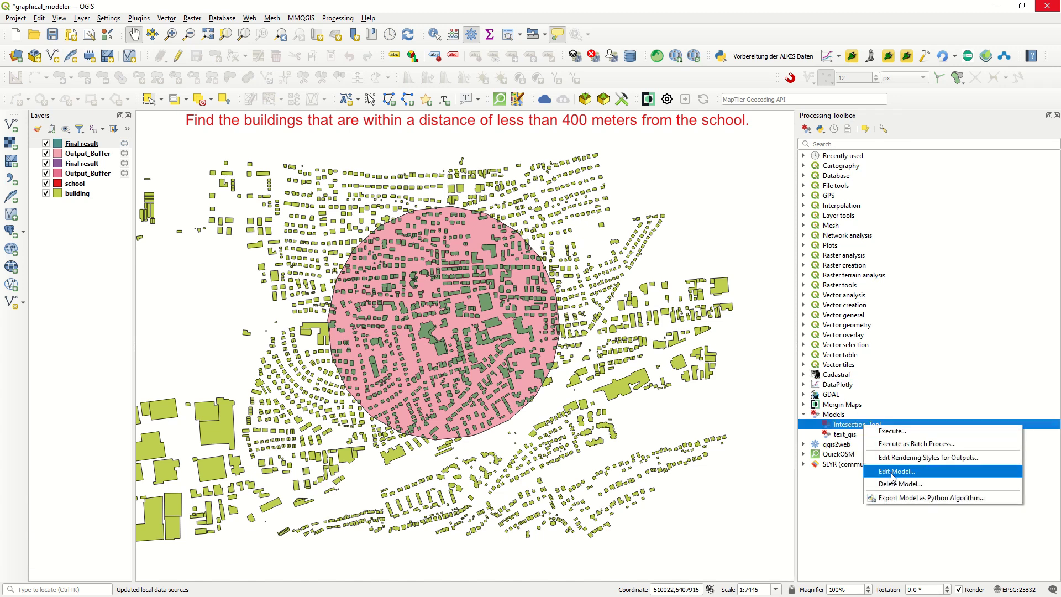
{"action": "left_click", "coordinate": [893, 473]}
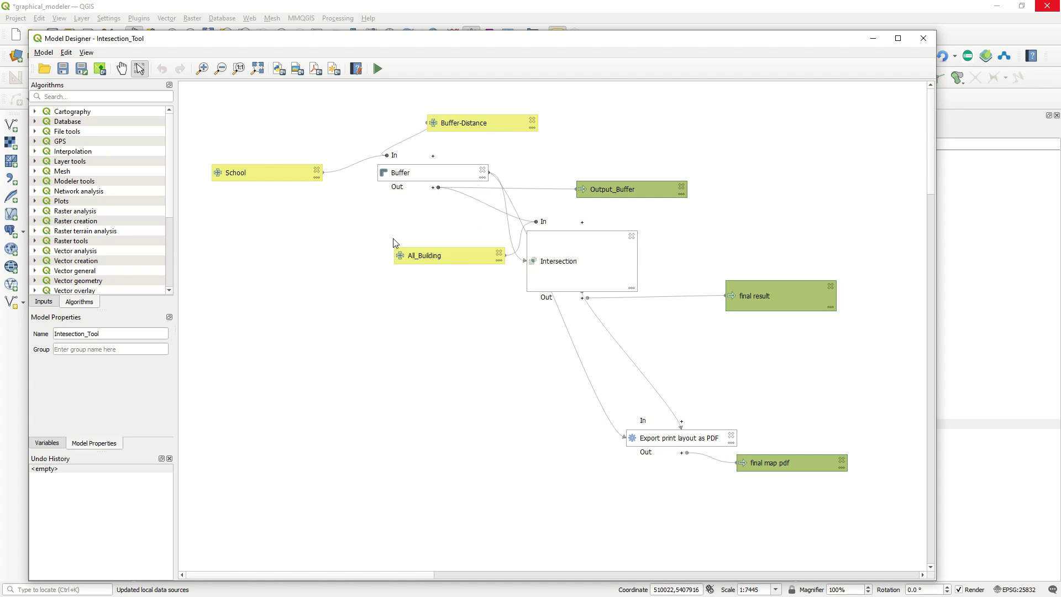
{"action": "left_click", "coordinate": [923, 38]}
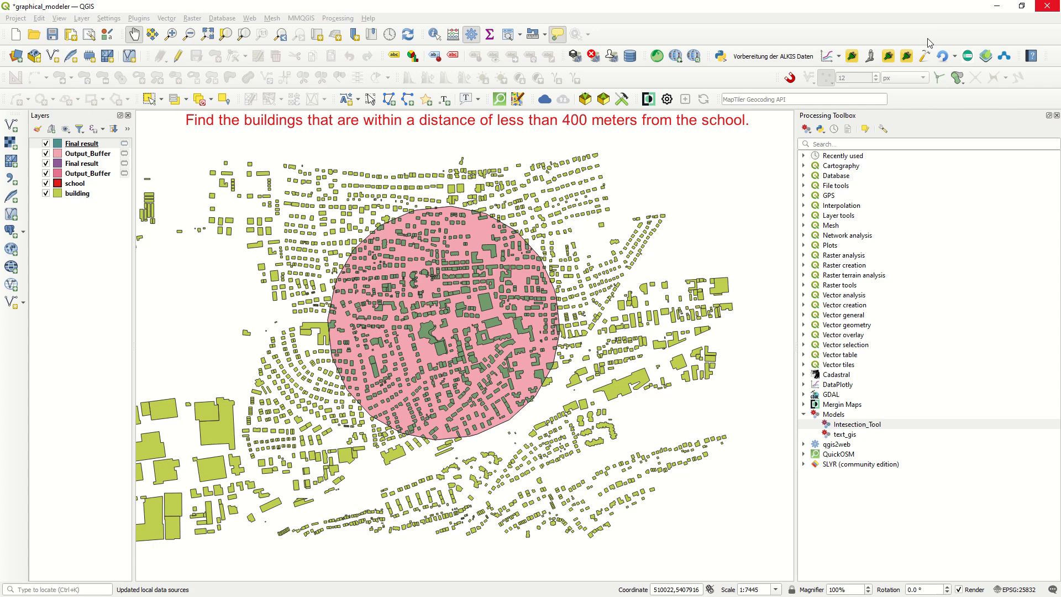
Step: Bring up the available actions for the Intesection_Tool model in the Processing Toolbox
{"action": "right_click", "coordinate": [851, 427]}
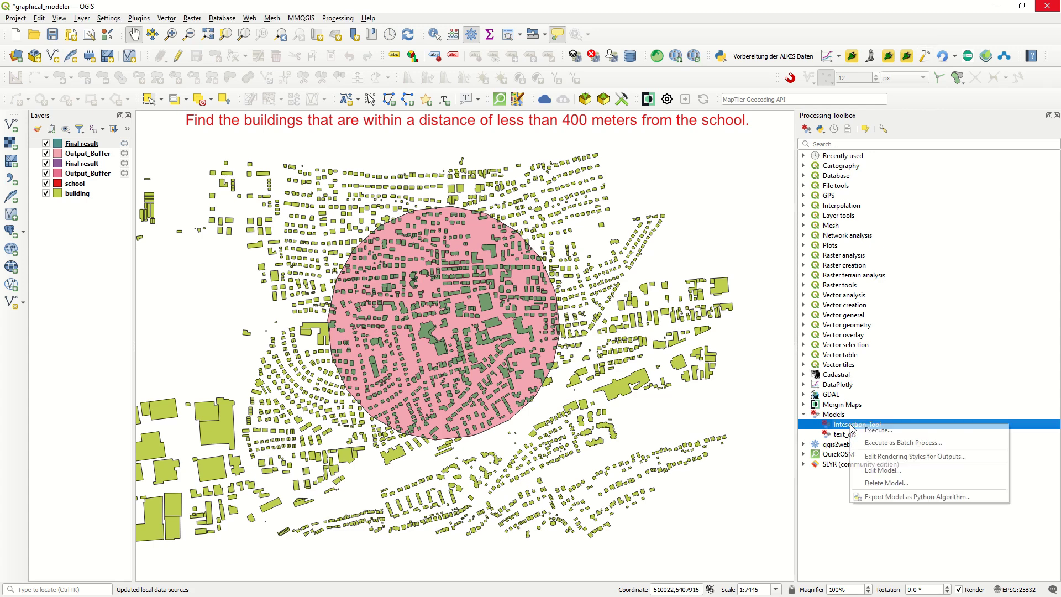